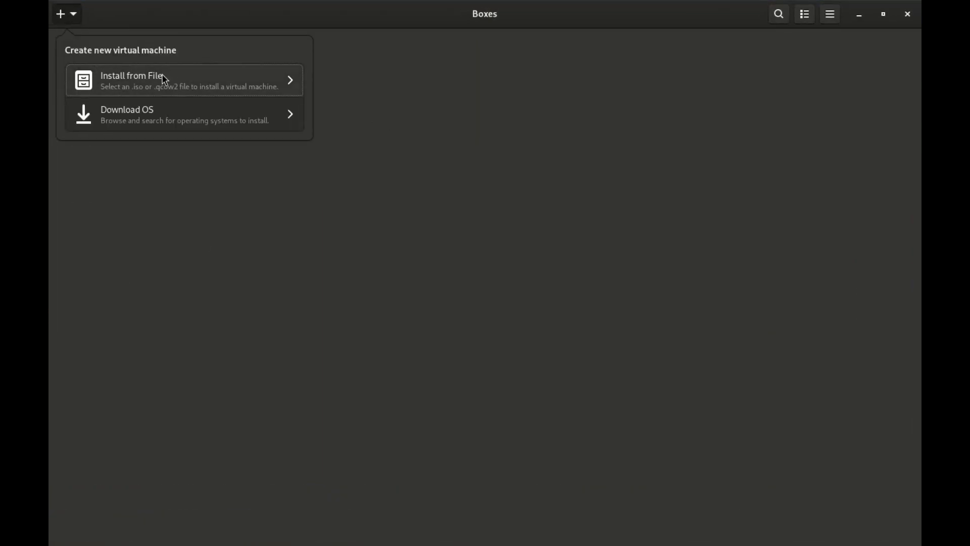
# Use the BlissOS 14.10.3 ISO from Downloads > New ISO as install media for a new VM
pyautogui.click(165, 79)
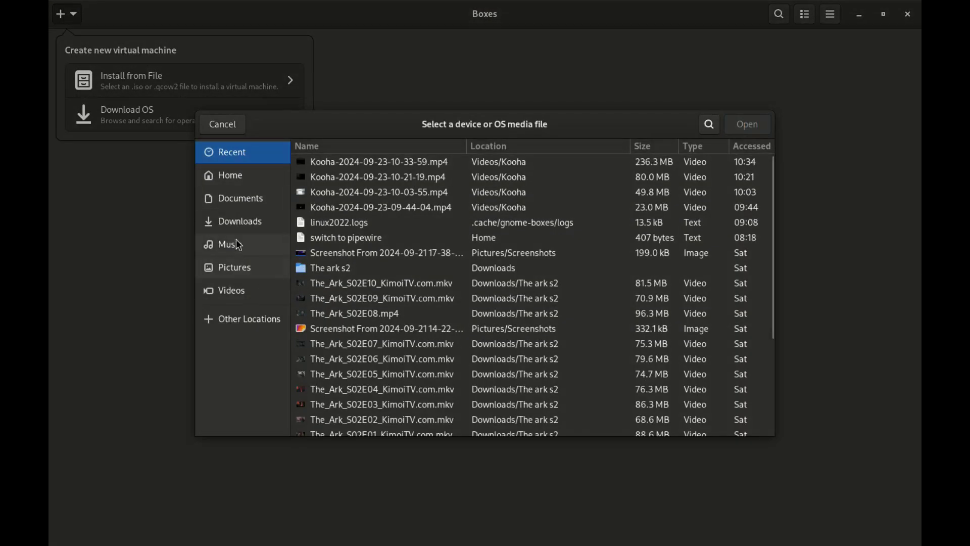
pyautogui.click(239, 223)
pyautogui.doubleClick(324, 326)
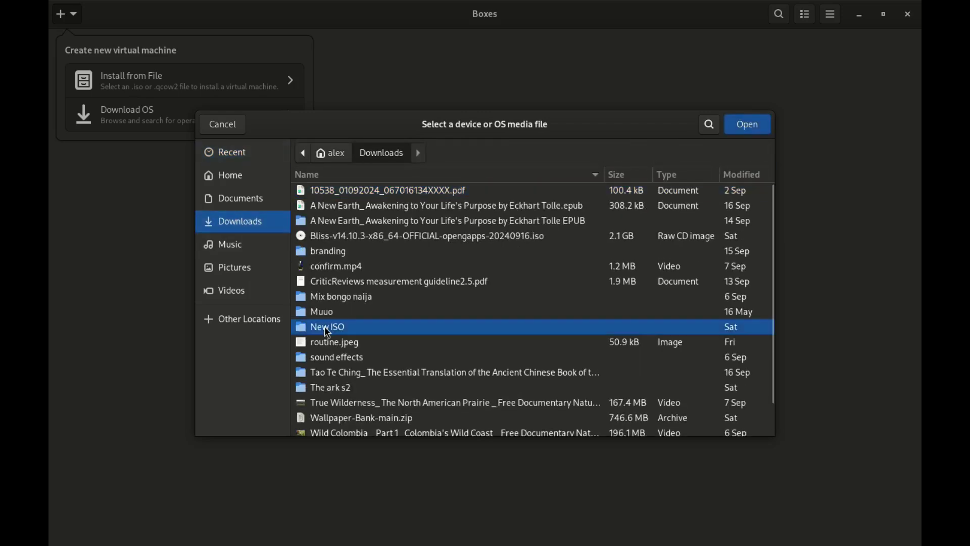
pyautogui.click(753, 126)
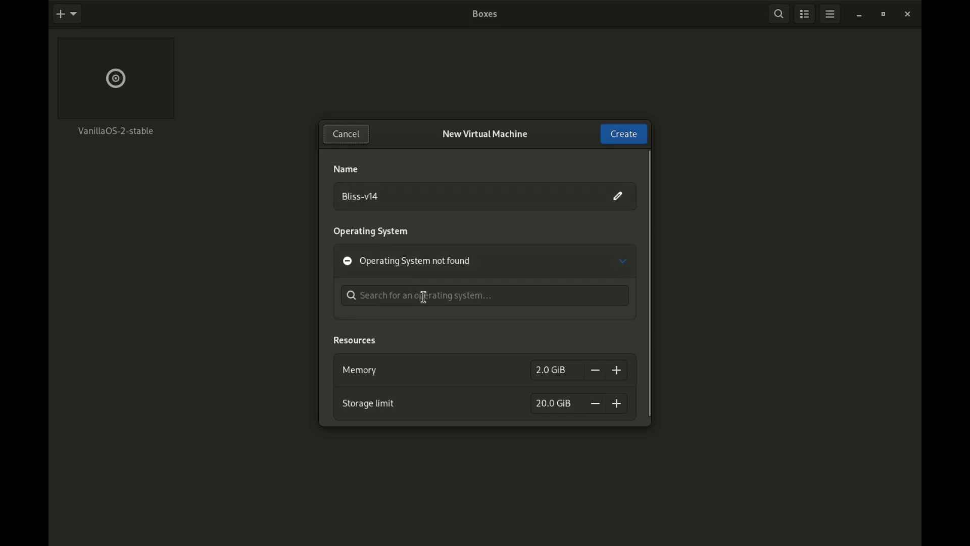
# Set the operating system to Generic Linux 2022 and the firmware to UEFI
pyautogui.click(440, 298)
pyautogui.write('gene')
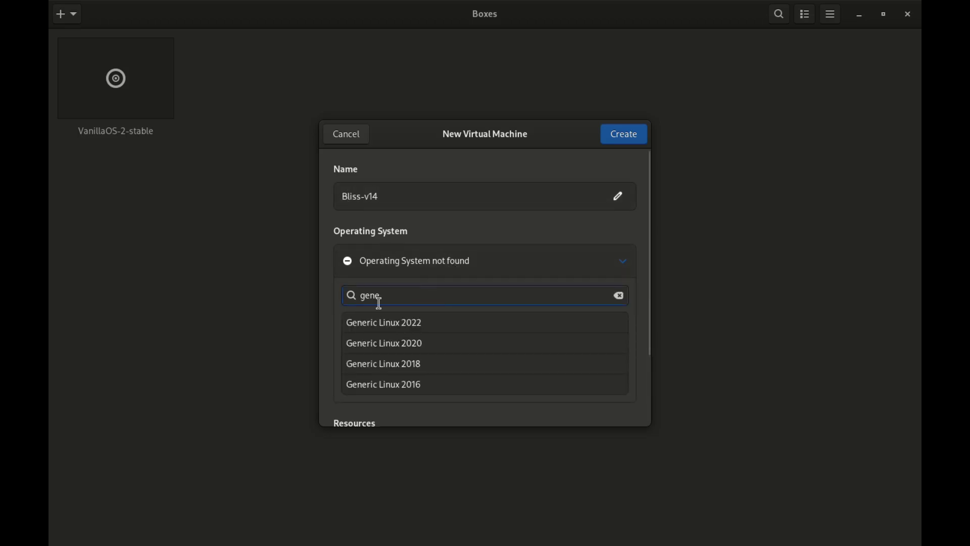
pyautogui.click(397, 322)
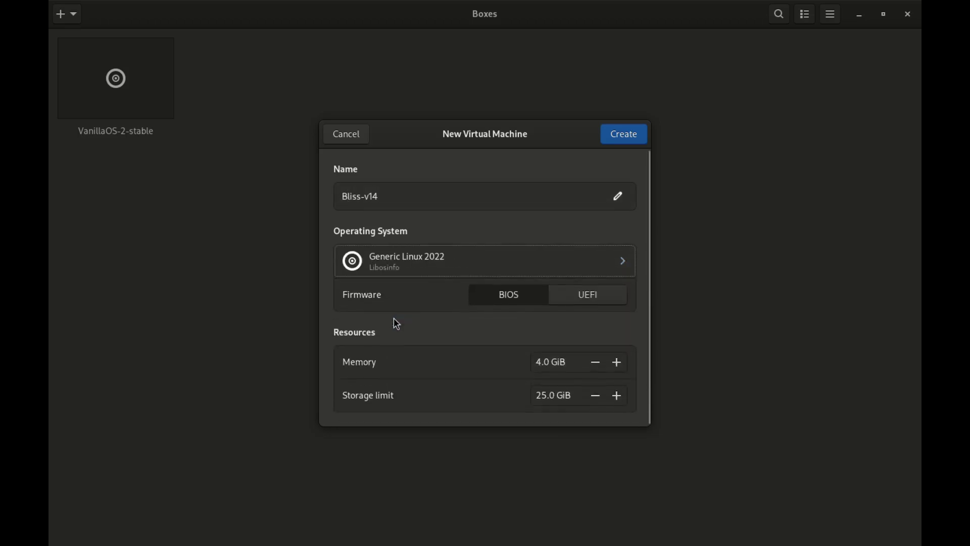
pyautogui.click(582, 302)
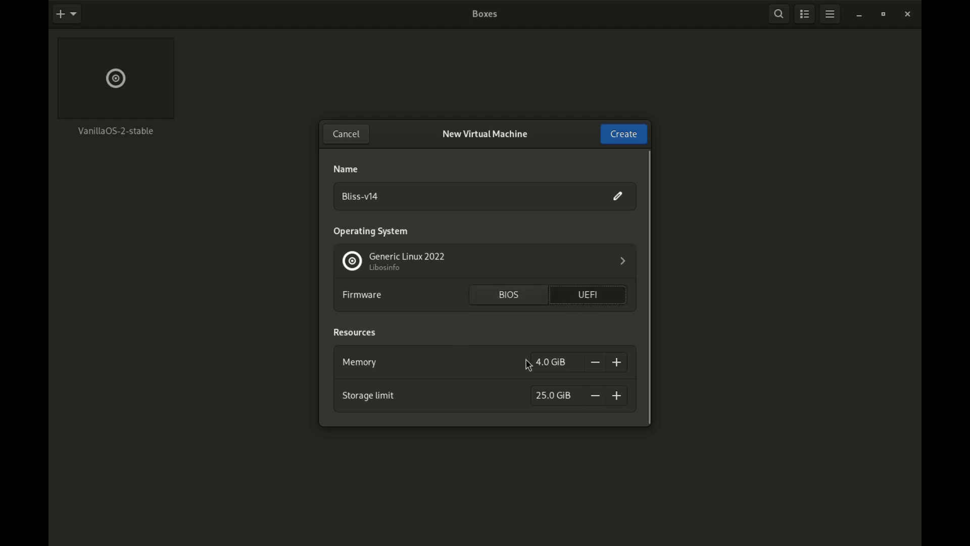
# Raise the storage limit from 25 to 32 GiB
pyautogui.click(549, 393)
pyautogui.press('BackSpace')
pyautogui.press('BackSpace')
pyautogui.write('32')
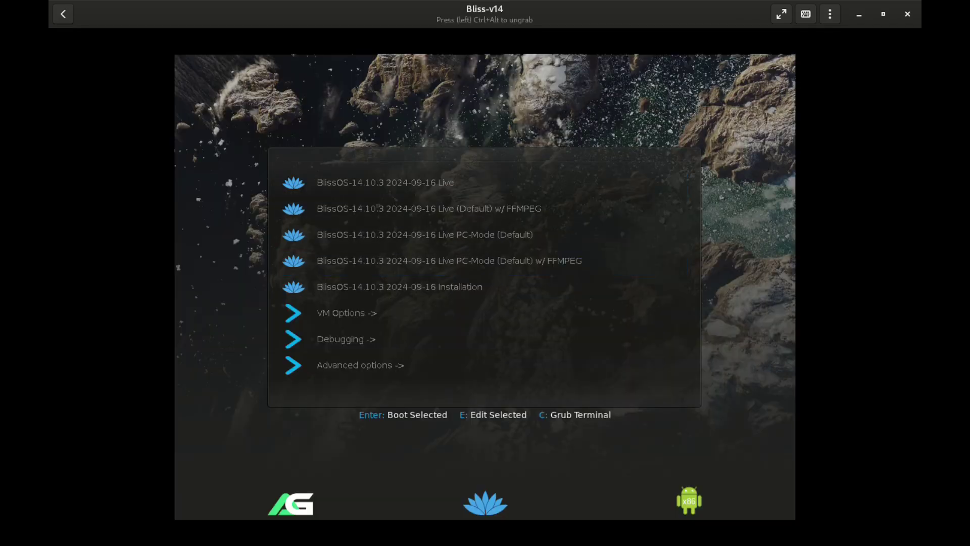
# Boot the Installation entry from the BlissOS GRUB menu
pyautogui.press('Return')
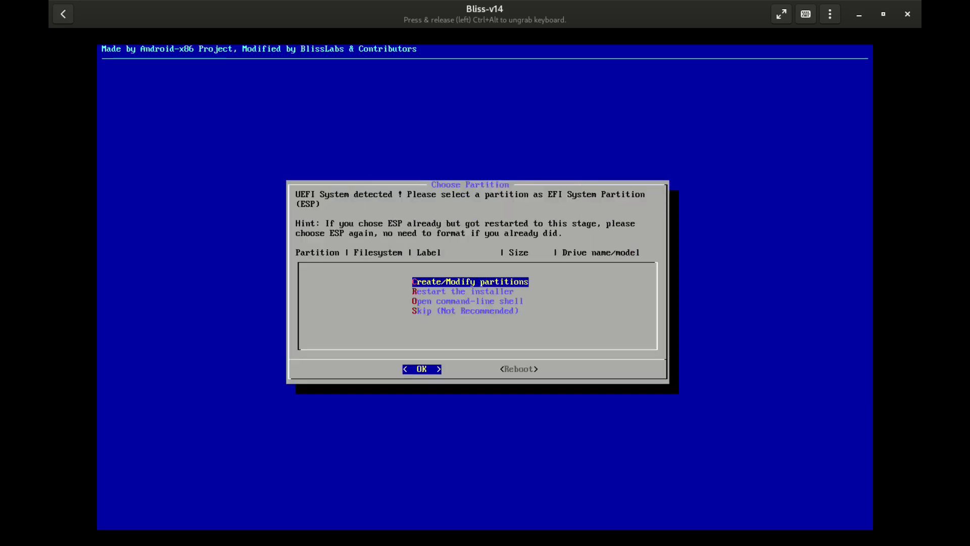
# In cfdisk, create a 300M partition vda1 with type EFI System
pyautogui.press('Return')
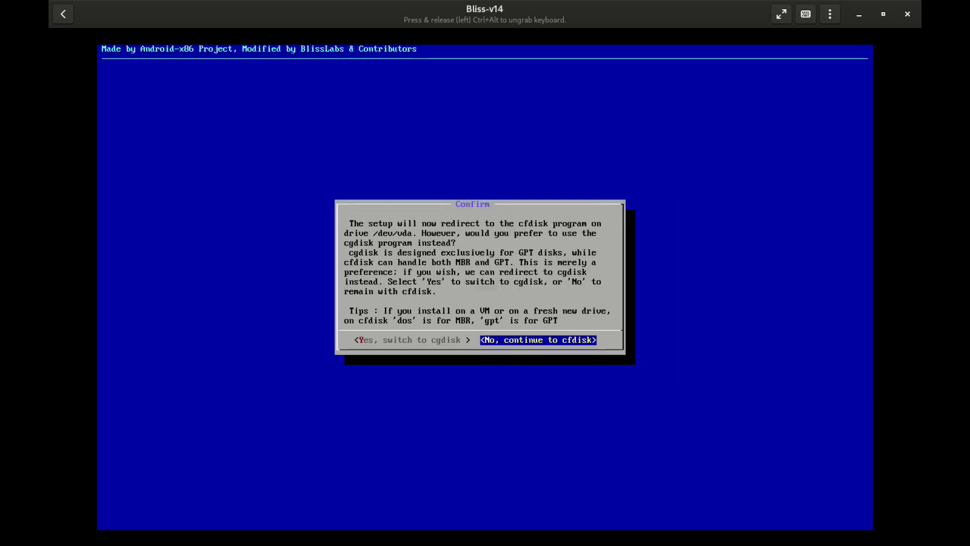
pyautogui.press('Return')
pyautogui.press('Return')
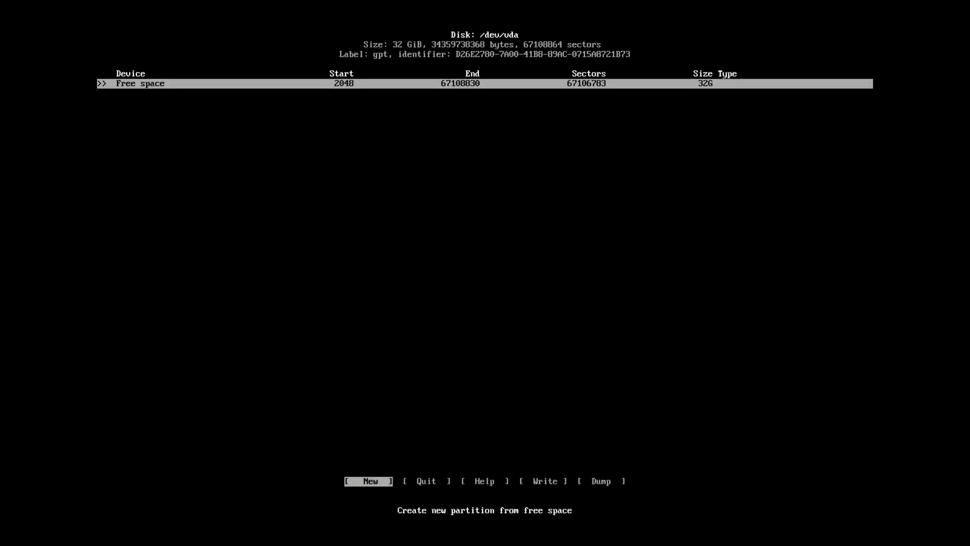
pyautogui.press('Return')
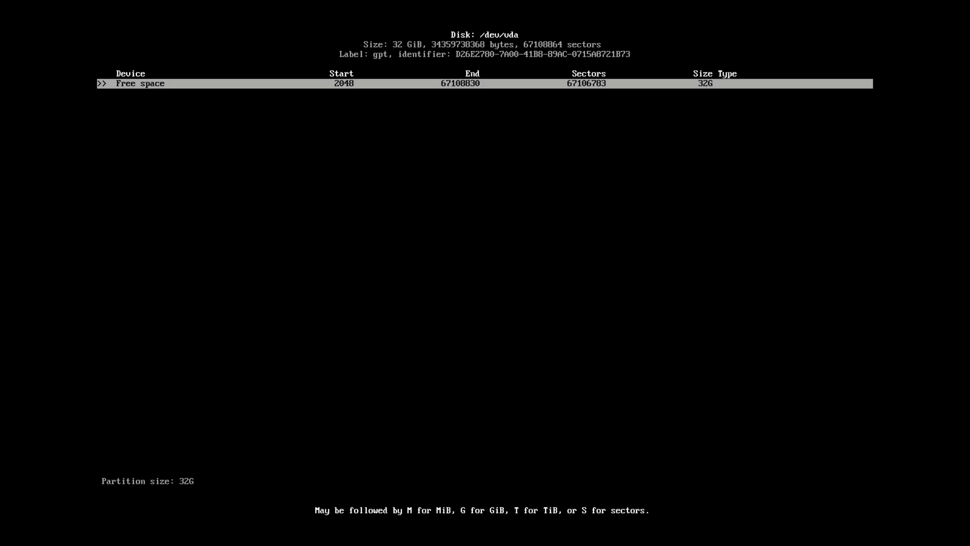
pyautogui.press('BackSpace')
pyautogui.press('BackSpace')
pyautogui.press('BackSpace')
pyautogui.write('300M')
pyautogui.press('Return')
pyautogui.press('Right')
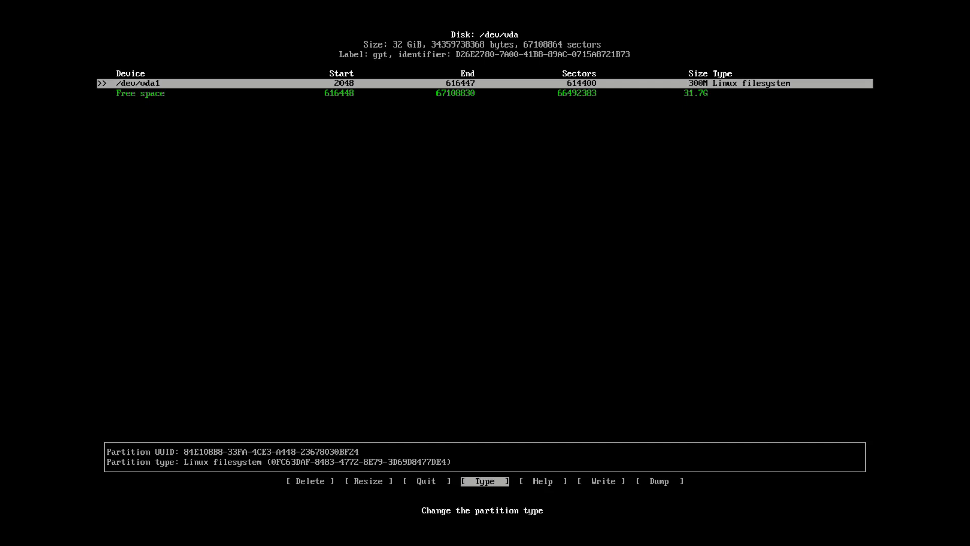
pyautogui.press('Return')
pyautogui.press('Up')
pyautogui.press('Up')
pyautogui.press('Up')
pyautogui.press('Up')
pyautogui.press('Up')
pyautogui.press('Up')
pyautogui.press('Up')
pyautogui.press('Up')
pyautogui.press('Up')
pyautogui.press('Up')
pyautogui.press('Up')
pyautogui.press('Up')
pyautogui.press('Up')
pyautogui.press('Up')
pyautogui.press('Up')
pyautogui.press('Up')
pyautogui.press('Up')
pyautogui.press('Up')
pyautogui.press('Up')
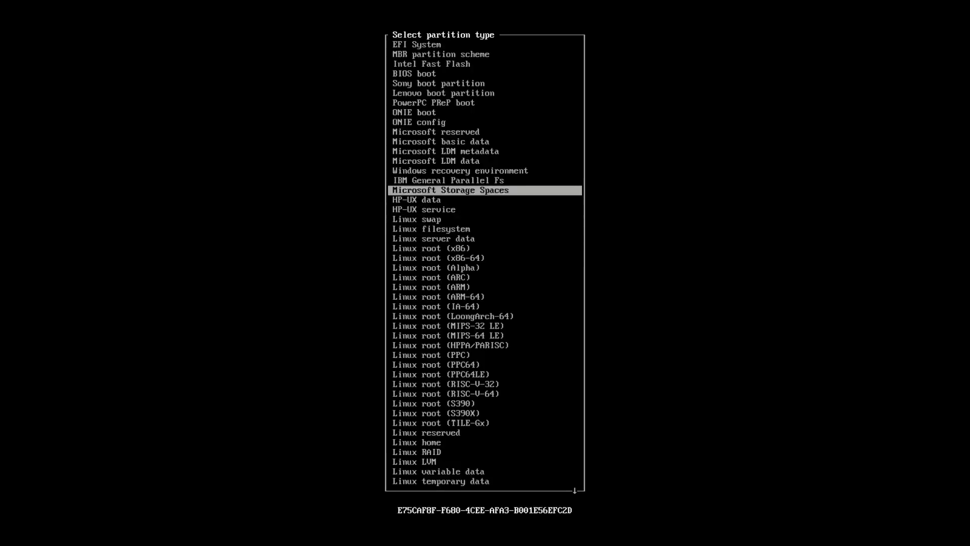
pyautogui.press('Return')
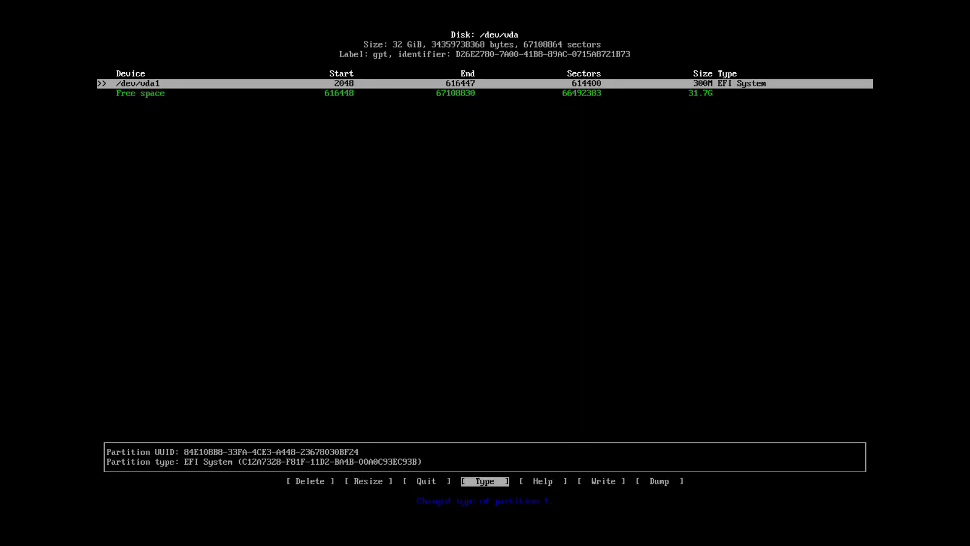
# Create vda2 from the remaining 31.7G, keeping the Linux filesystem type
pyautogui.press('Down')
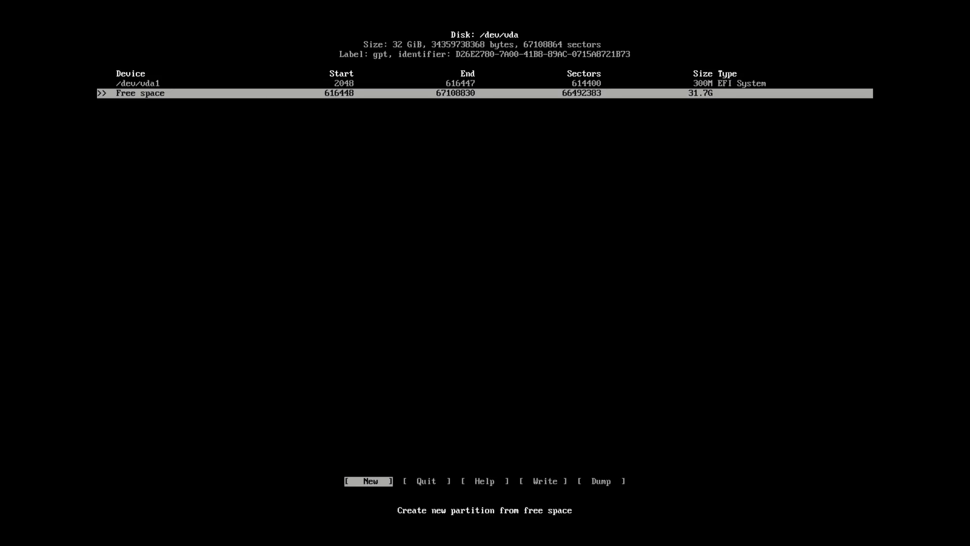
pyautogui.press('Return')
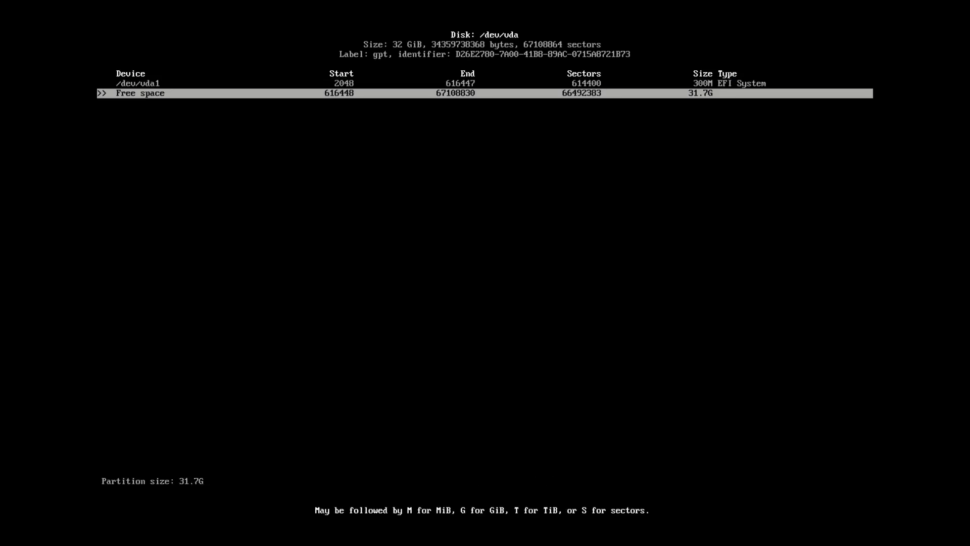
pyautogui.press('Return')
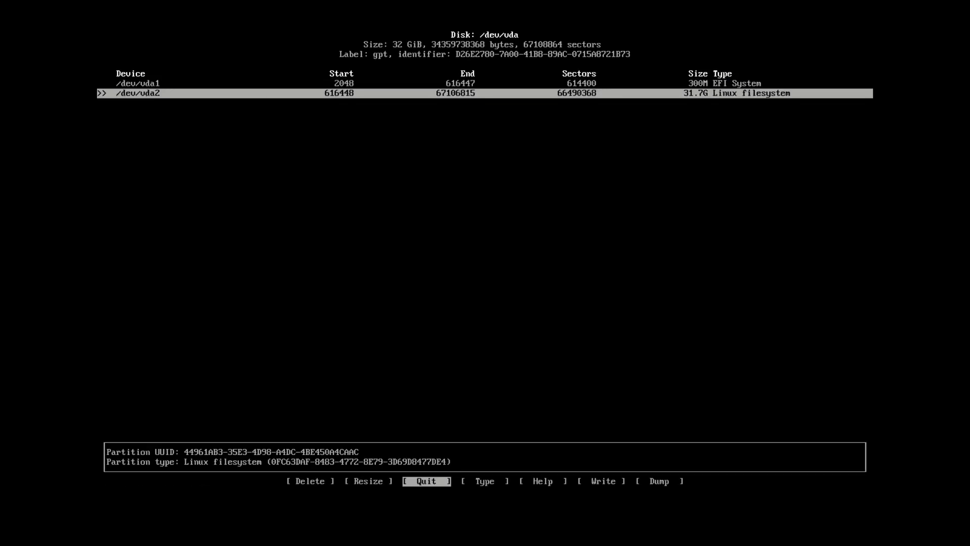
pyautogui.press('Right')
pyautogui.press('Return')
pyautogui.press('Return')
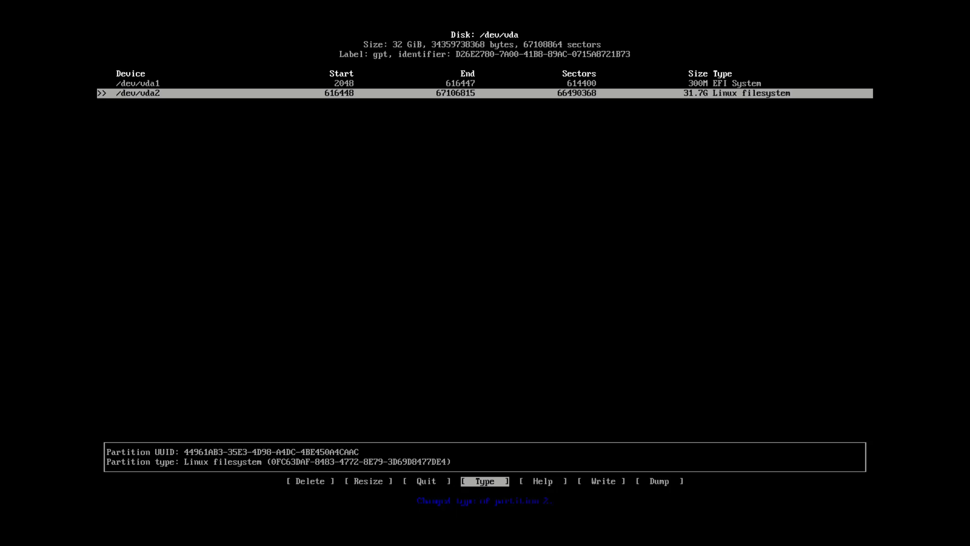
# Write the partition table to disk, confirming with 'yes'
pyautogui.press('Right')
pyautogui.press('Right')
pyautogui.press('Return')
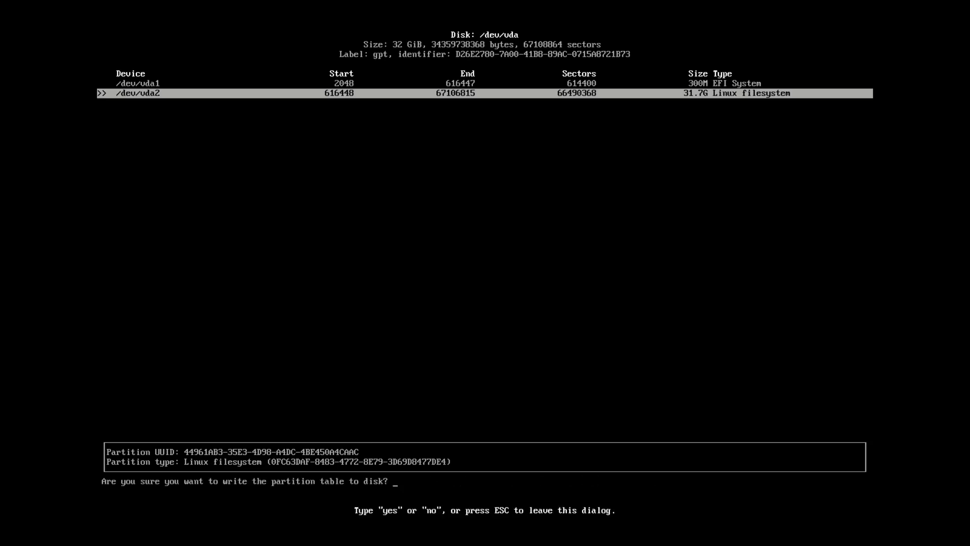
pyautogui.write('yes')
pyautogui.press('Return')
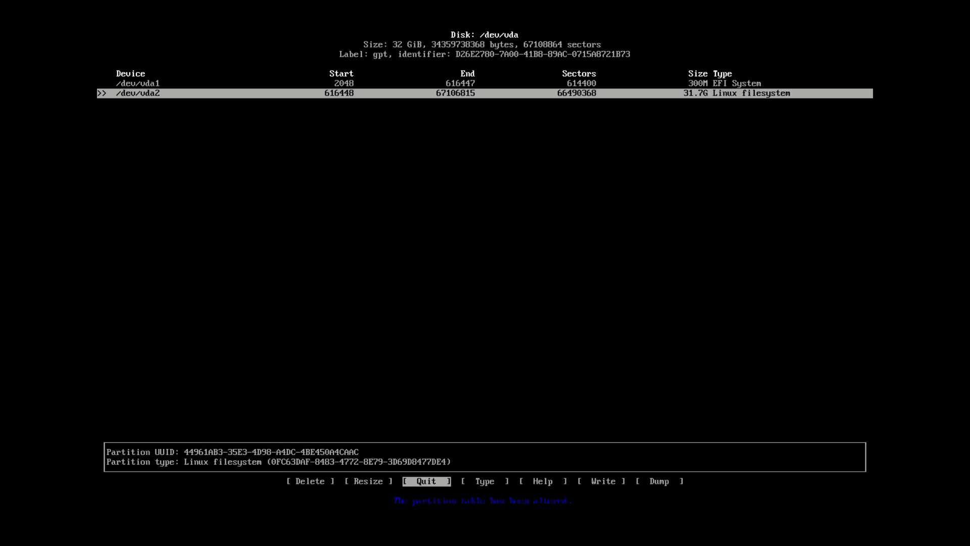
# Pick vda1 as the EFI partition and format it fat32 with the label EFI
pyautogui.press('Return')
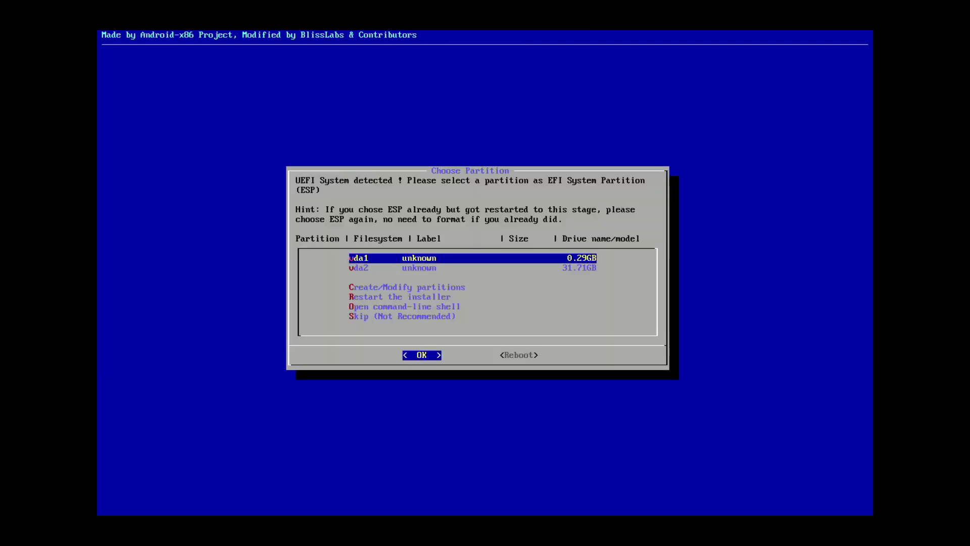
pyautogui.press('Return')
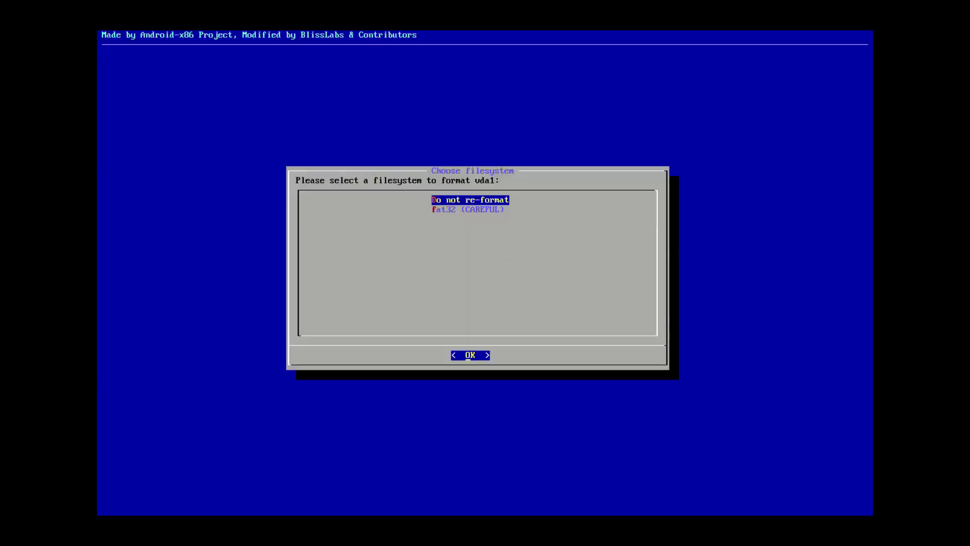
pyautogui.press('Down')
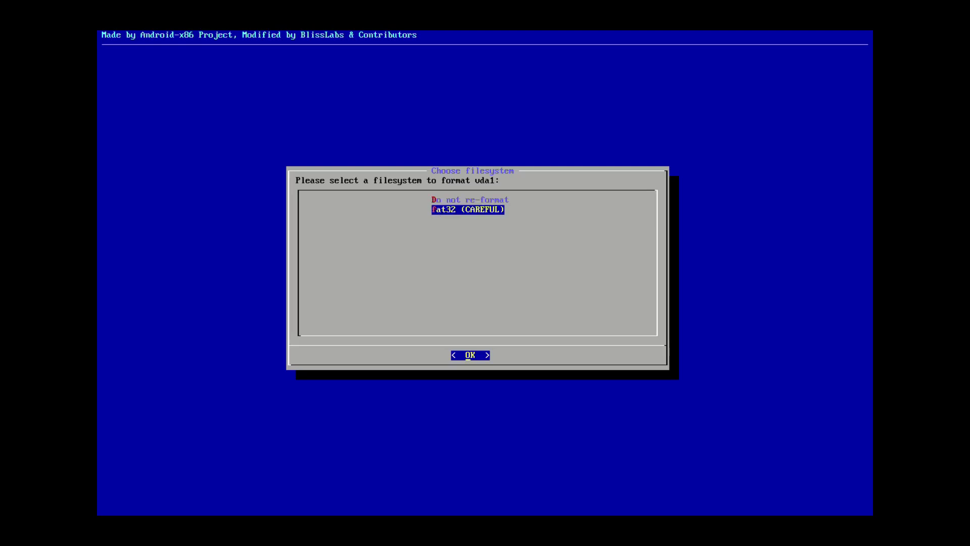
pyautogui.press('Return')
pyautogui.press('BackSpace')
pyautogui.press('BackSpace')
pyautogui.write('FI')
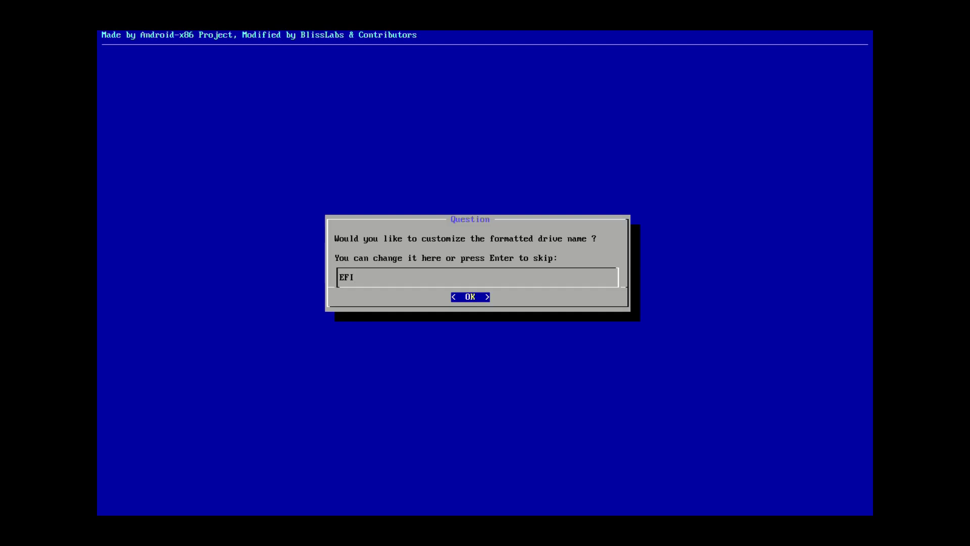
pyautogui.press('Return')
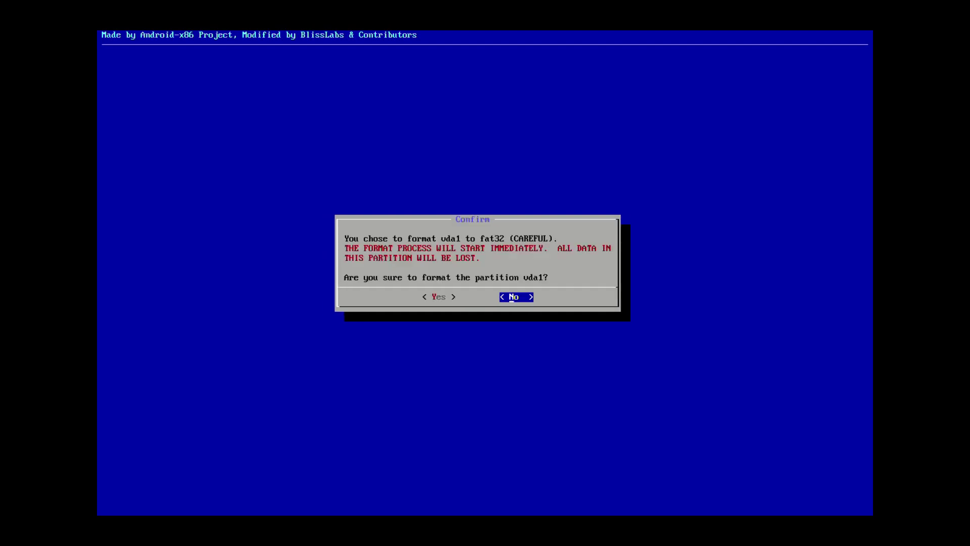
pyautogui.press('Left')
pyautogui.press('Return')
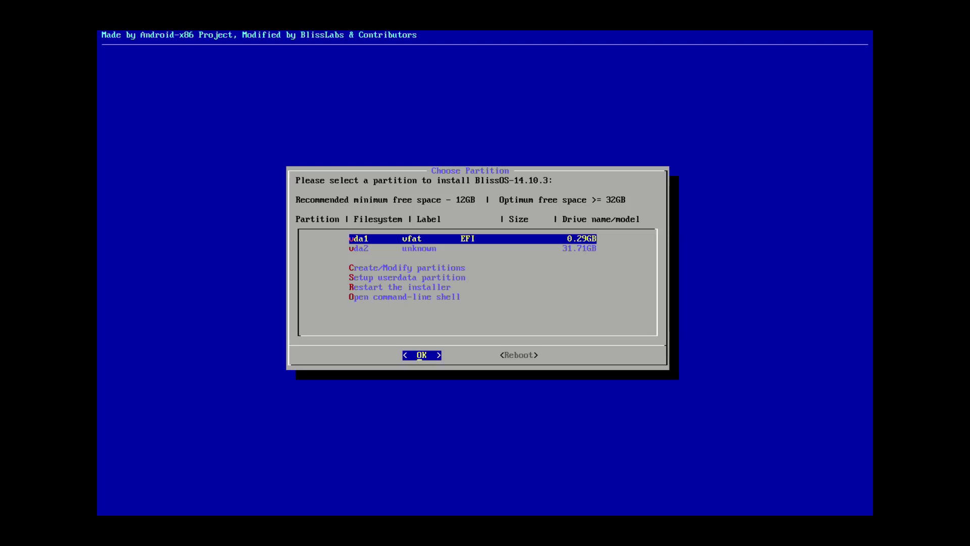
# Choose vda2 as install partition and format it ext4, keeping the name BlissOS
pyautogui.press('Down')
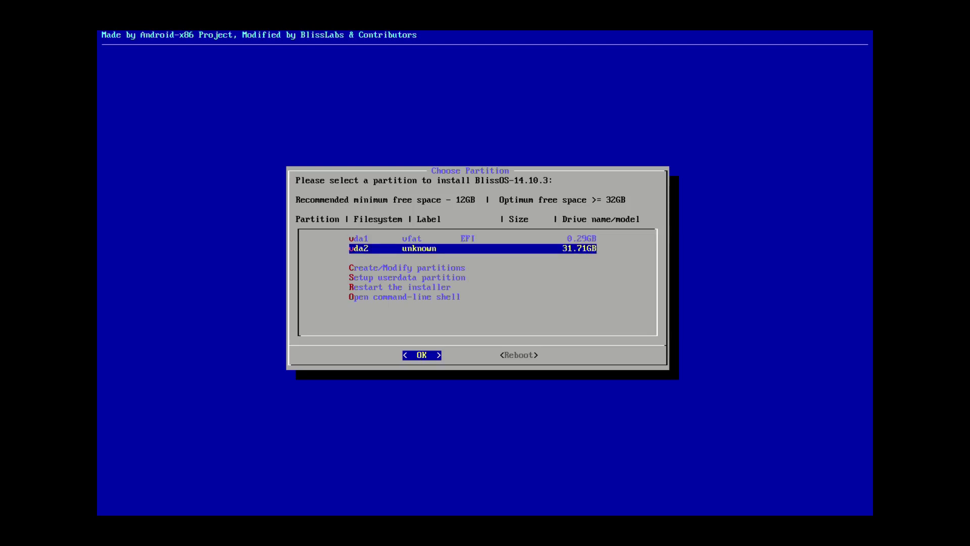
pyautogui.press('Return')
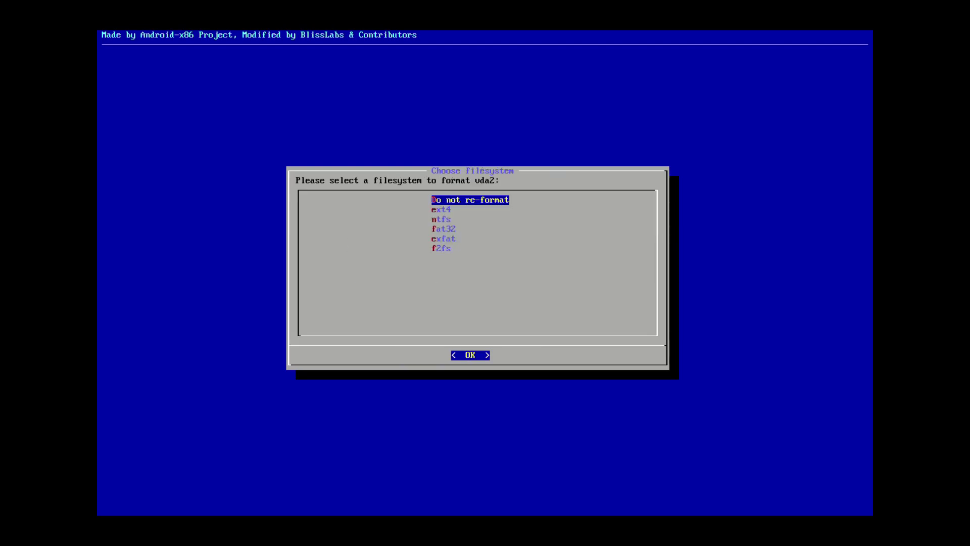
pyautogui.press('Down')
pyautogui.press('Return')
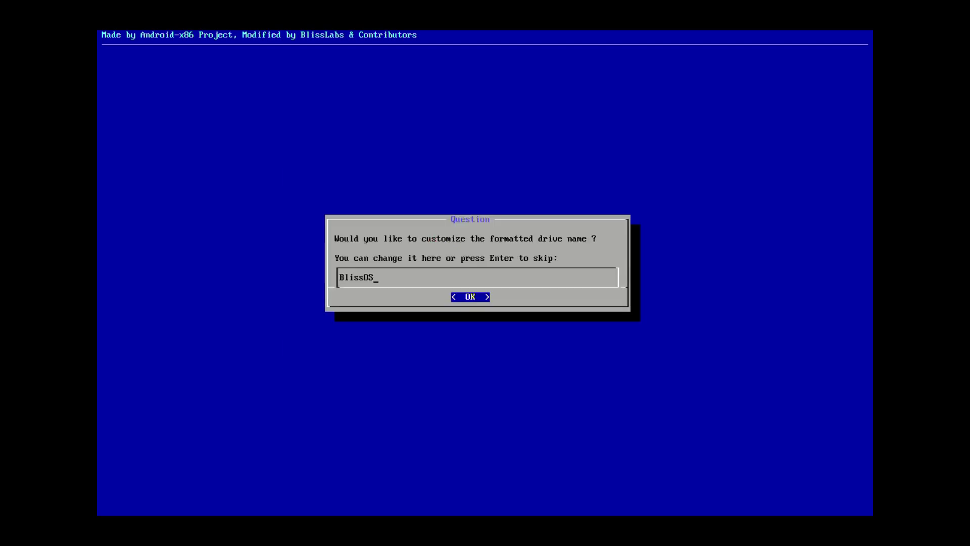
pyautogui.press('Return')
pyautogui.press('Left')
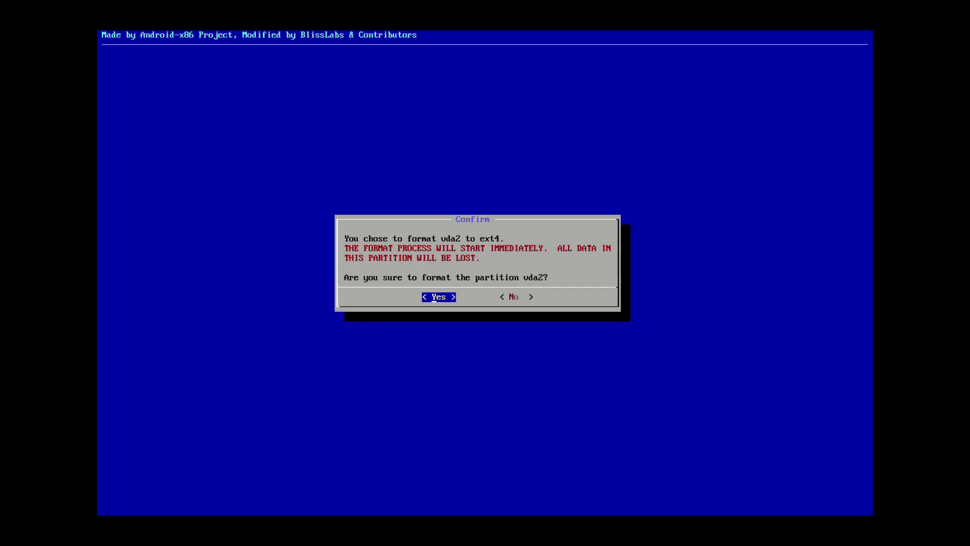
pyautogui.press('Return')
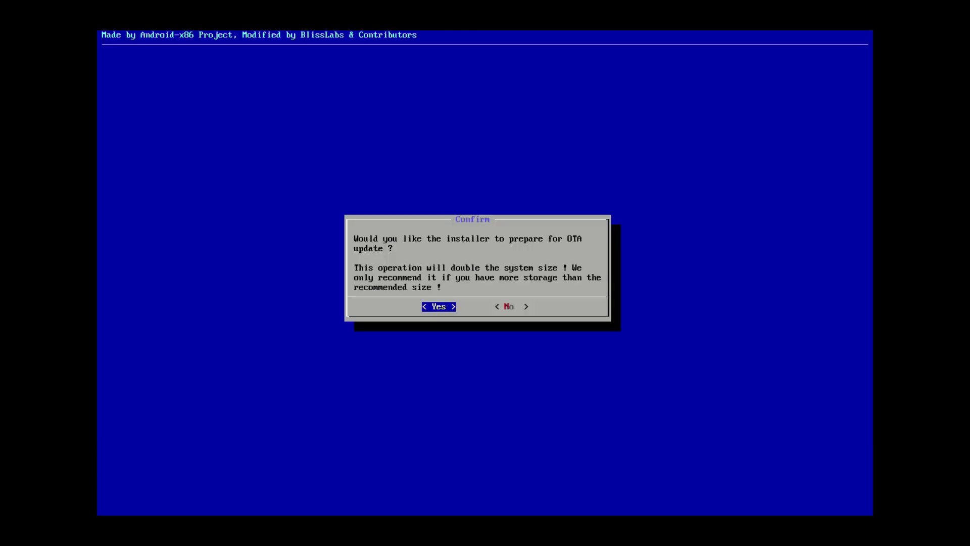
# Accept OTA update preparation and select Grub2 EFI Bootloader to begin installing
pyautogui.press('Return')
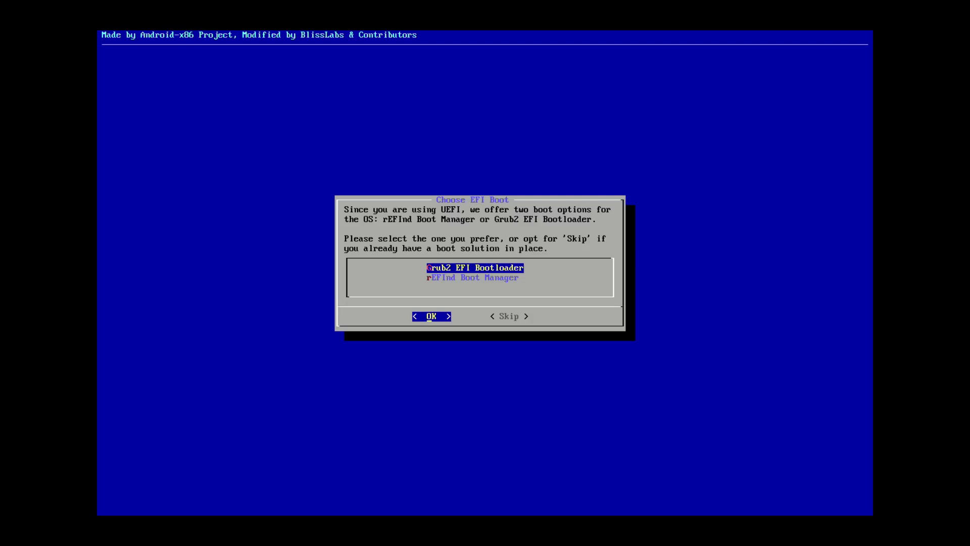
pyautogui.press('Down')
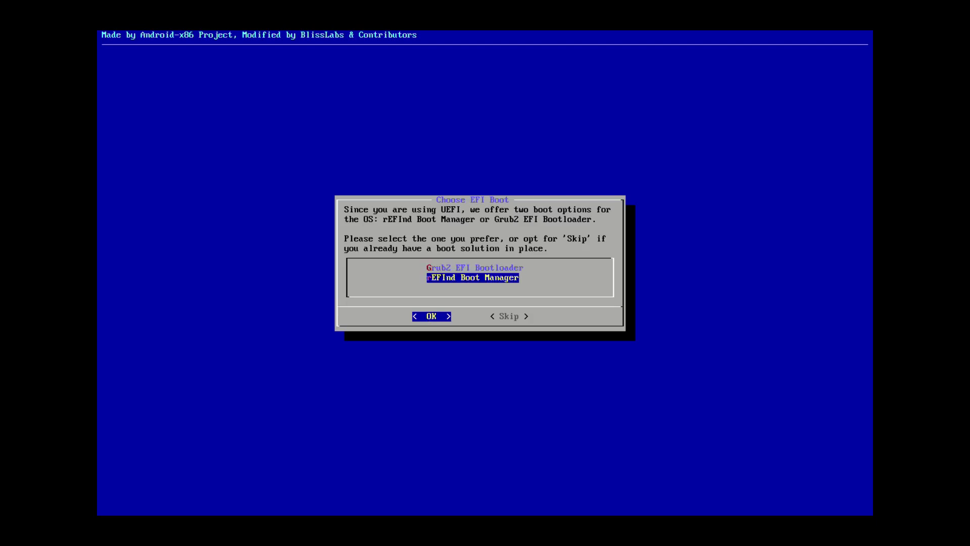
pyautogui.press('Up')
pyautogui.press('Return')
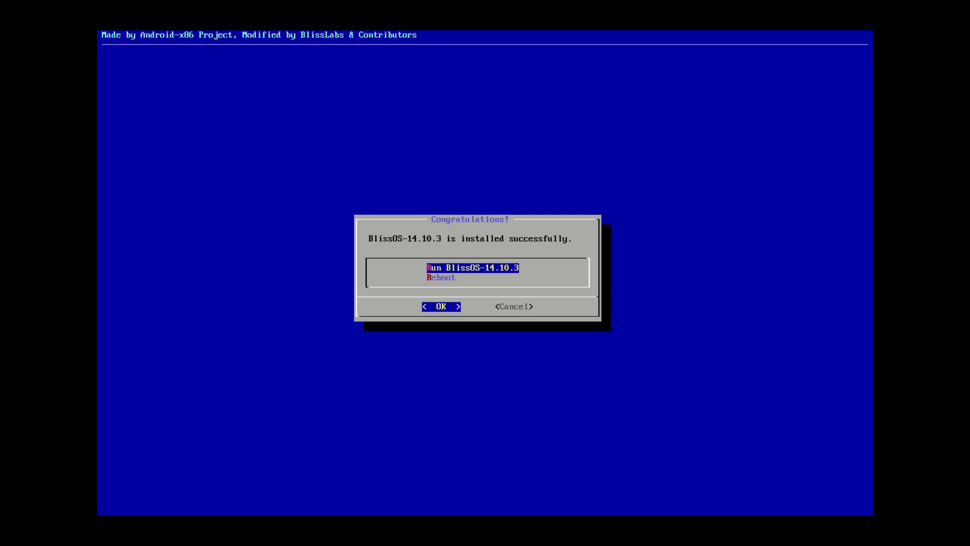
# Choose Reboot in the installer's Congratulations dialog
pyautogui.press('Down')
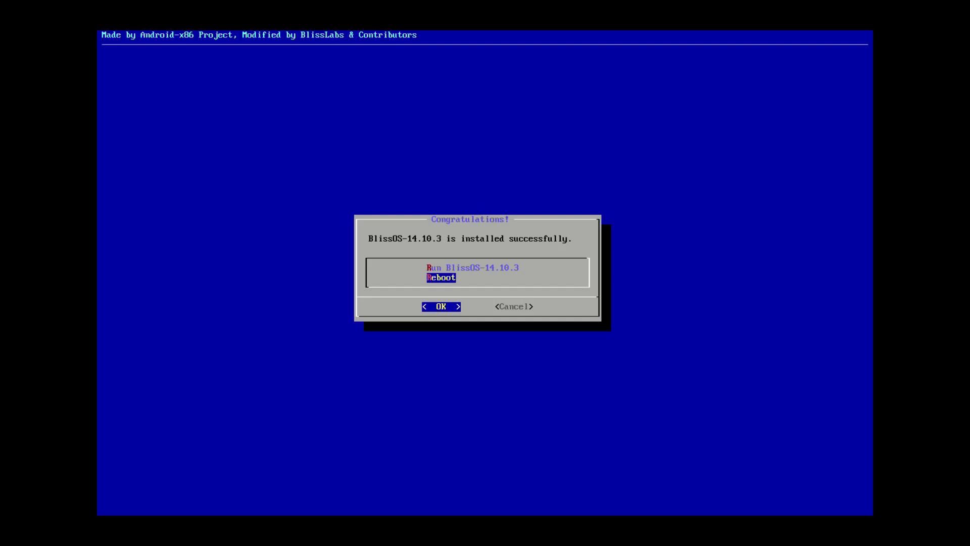
pyautogui.press('Return')
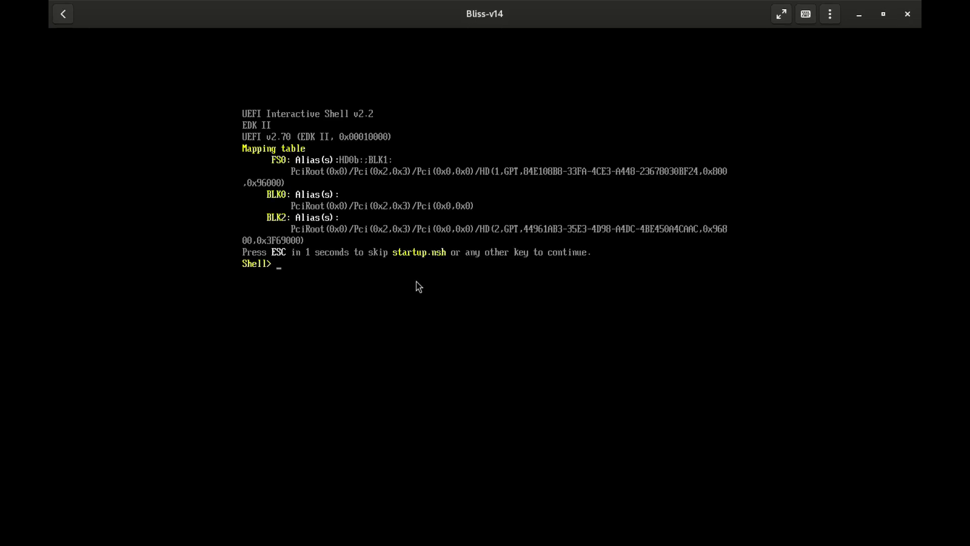
# Run exit at the Shell> prompt to reach the firmware setup menu
pyautogui.write('exit')
pyautogui.press('Return')
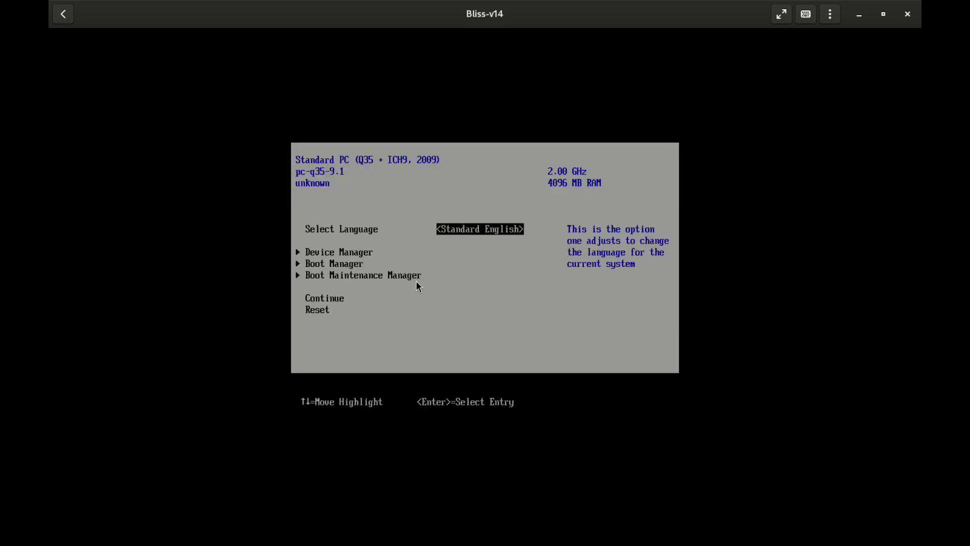
# Go to Add Boot Option under Boot Maintenance Manager > Boot Options
pyautogui.press('Down')
pyautogui.press('Down')
pyautogui.press('Down')
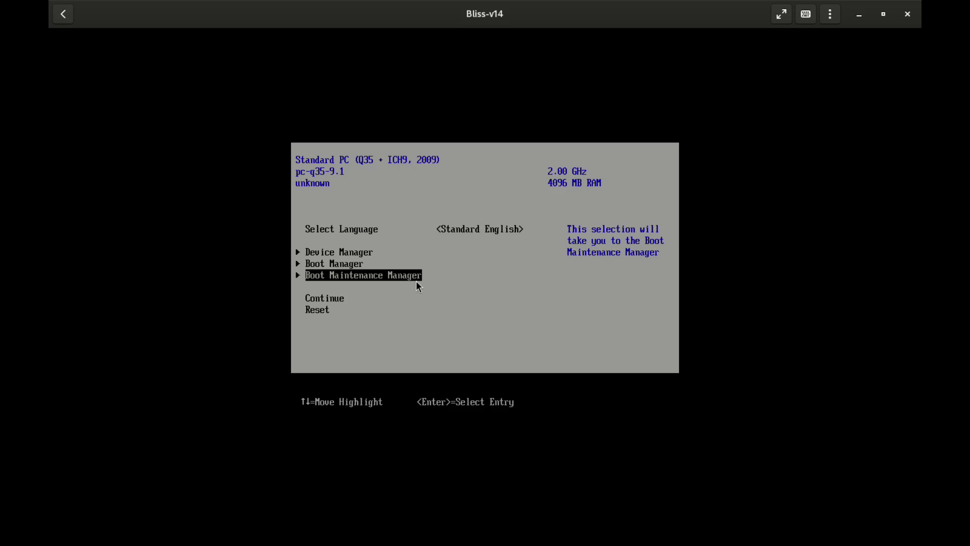
pyautogui.press('Return')
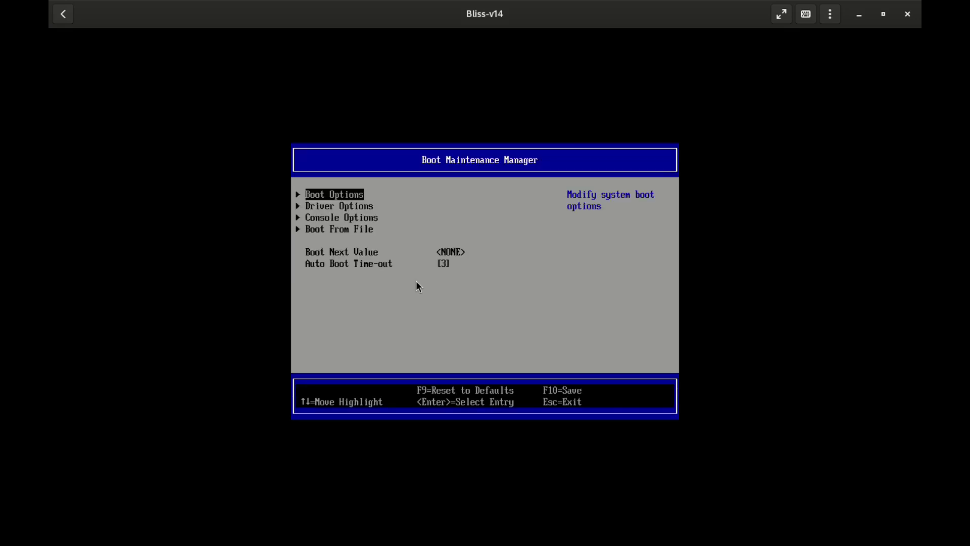
pyautogui.press('Return')
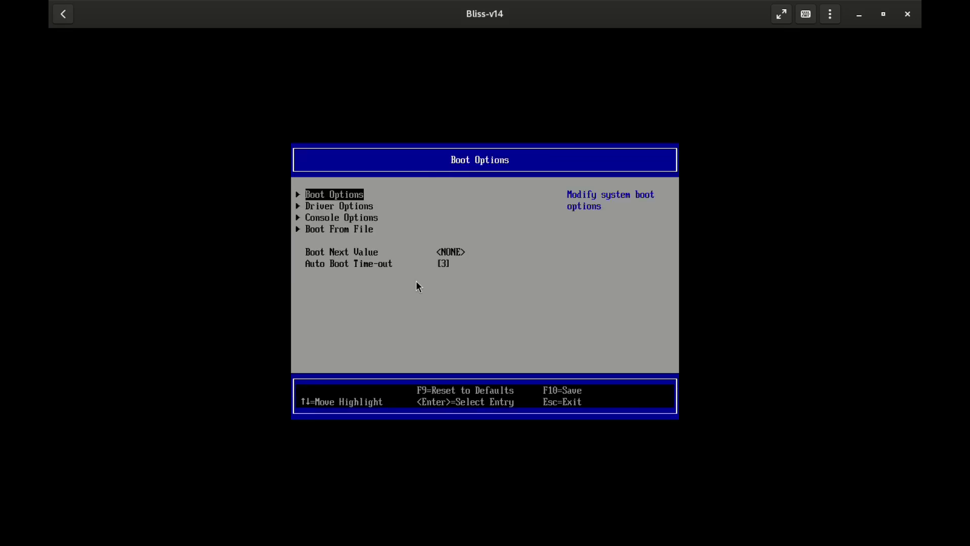
pyautogui.press('Down')
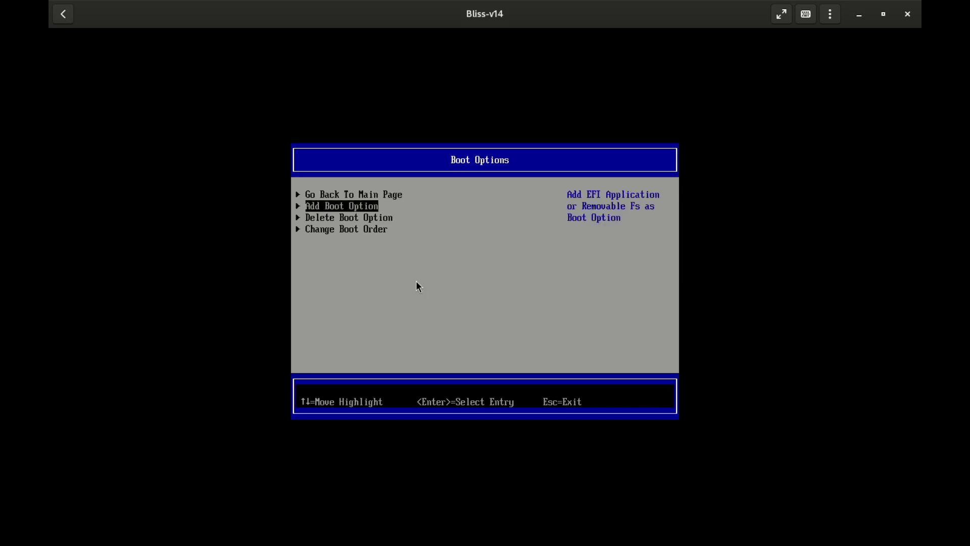
pyautogui.press('Return')
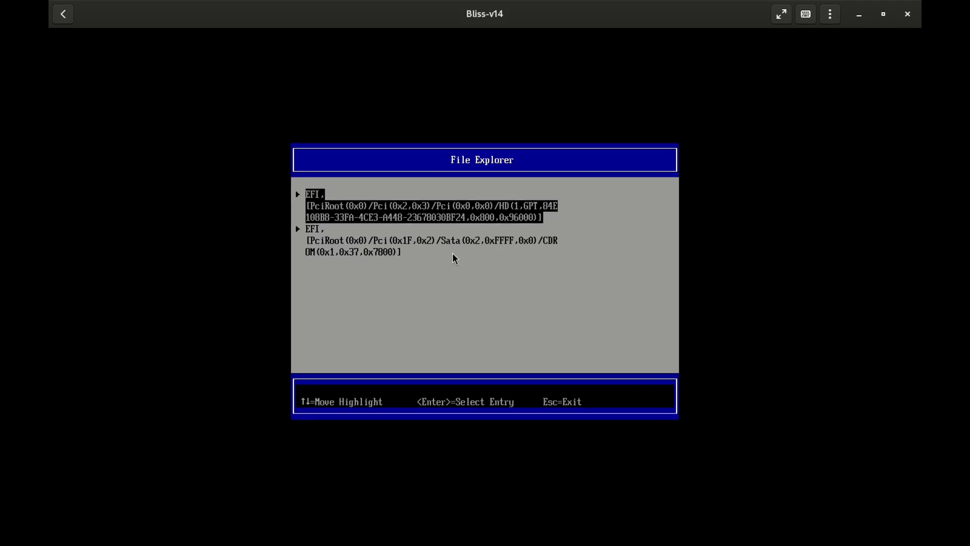
# Select EFI/BlissOS/grubx64.efi on the first EFI volume as the boot file
pyautogui.press('Return')
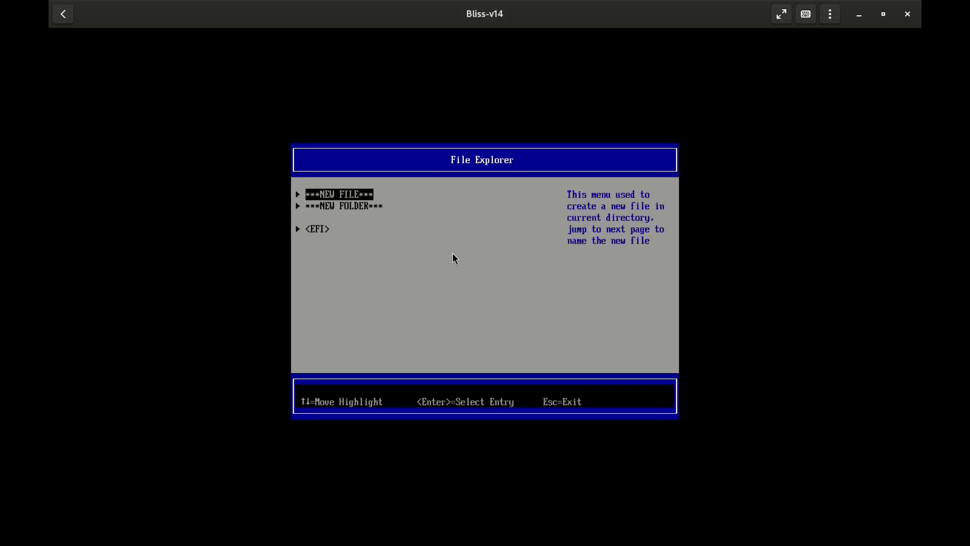
pyautogui.press('Down')
pyautogui.press('Down')
pyautogui.press('Down')
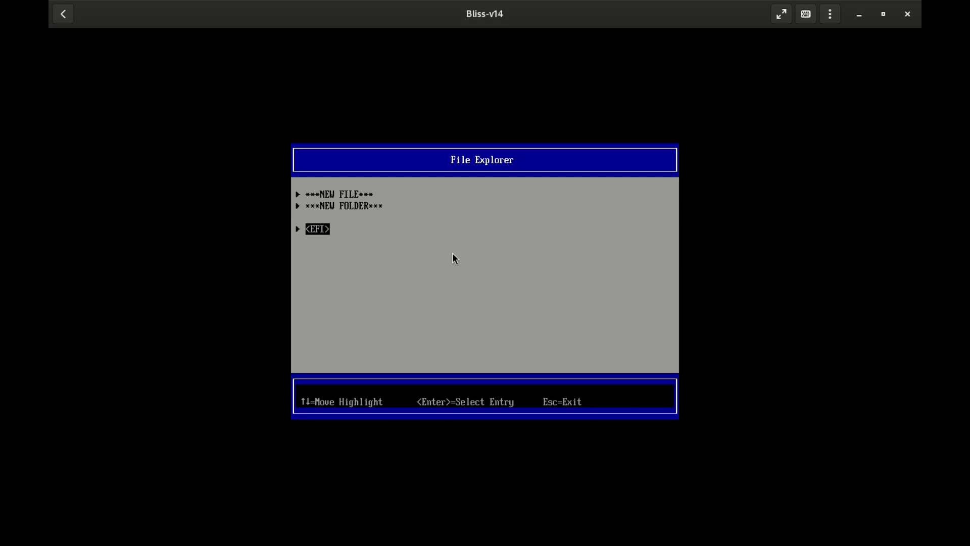
pyautogui.press('Return')
pyautogui.press('Down')
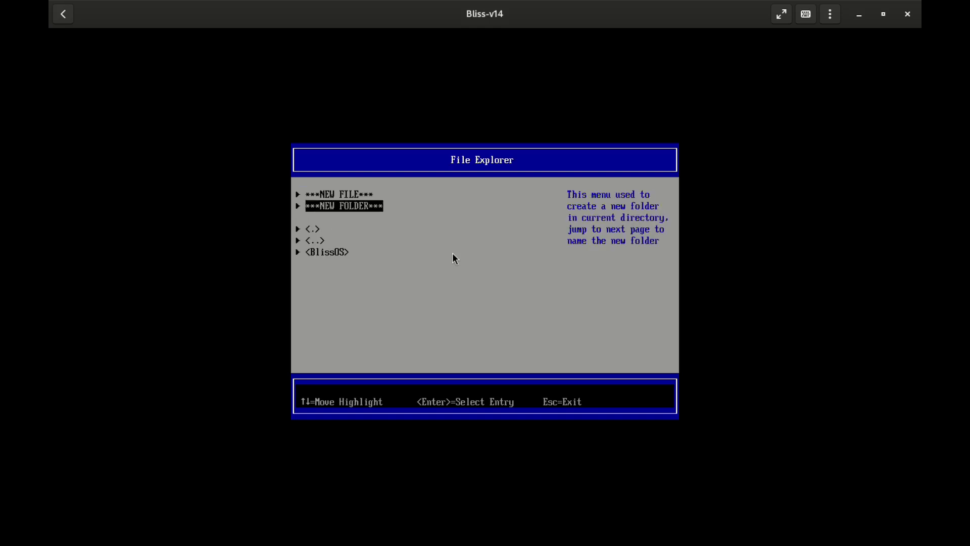
pyautogui.press('Down')
pyautogui.press('Down')
pyautogui.press('Down')
pyautogui.press('Down')
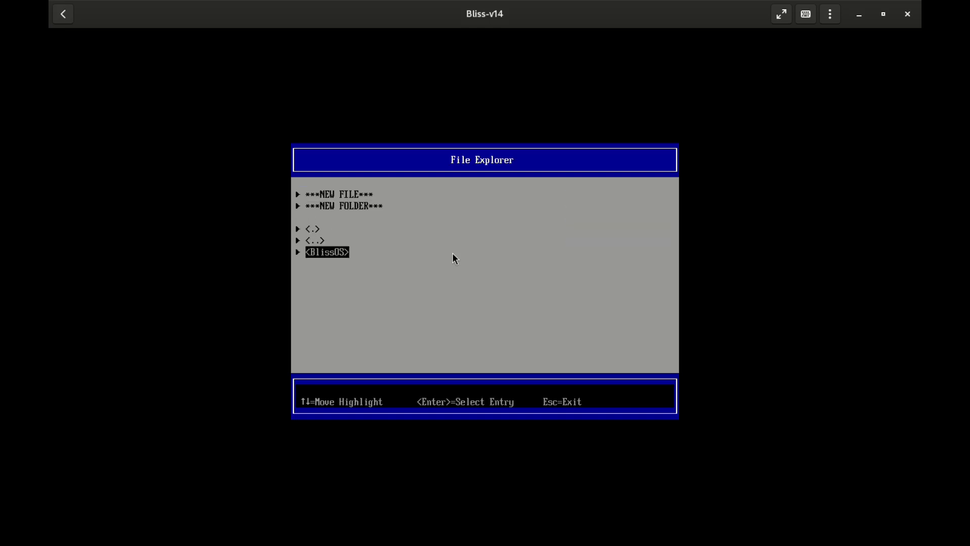
pyautogui.press('Return')
pyautogui.press('Down')
pyautogui.press('Down')
pyautogui.press('Down')
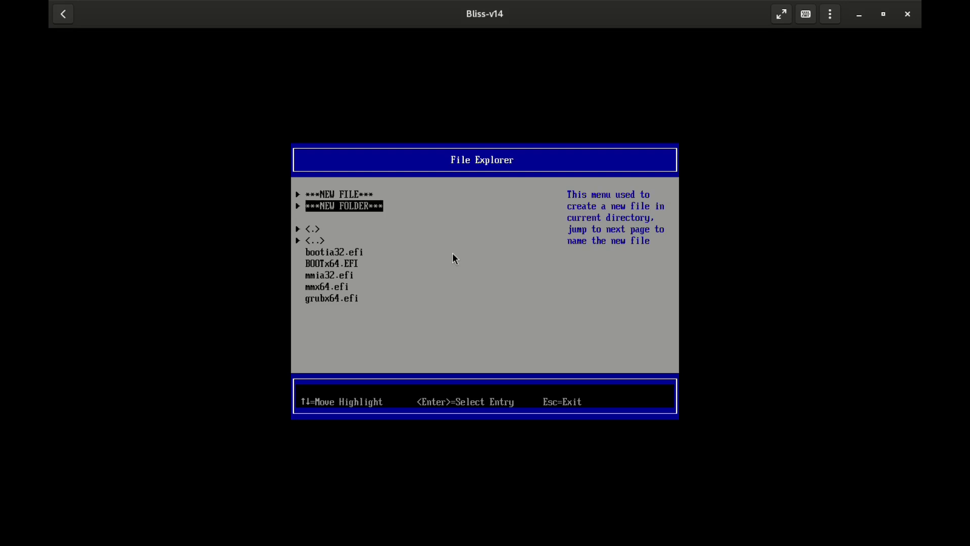
pyautogui.press('Down')
pyautogui.press('Down')
pyautogui.press('Down')
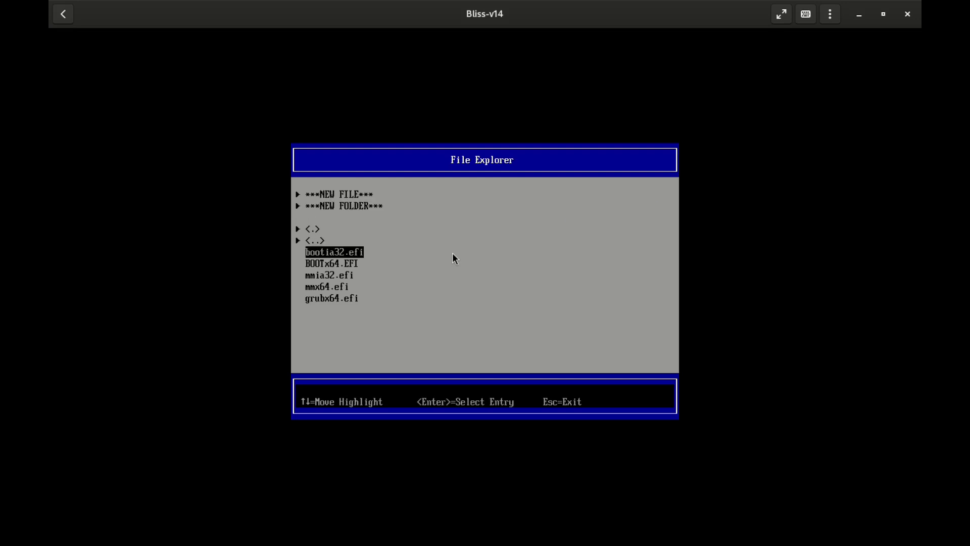
pyautogui.press('Down')
pyautogui.press('Down')
pyautogui.press('Down')
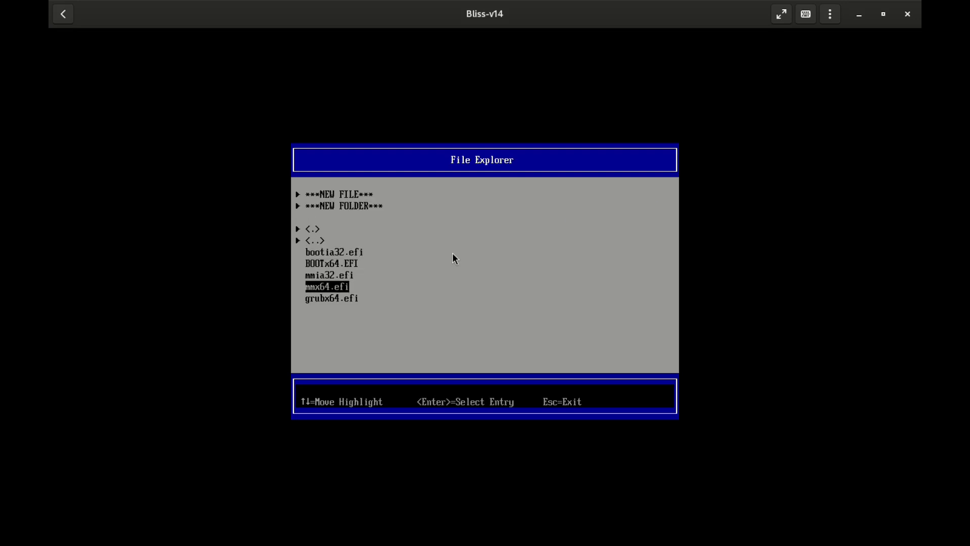
pyautogui.press('Return')
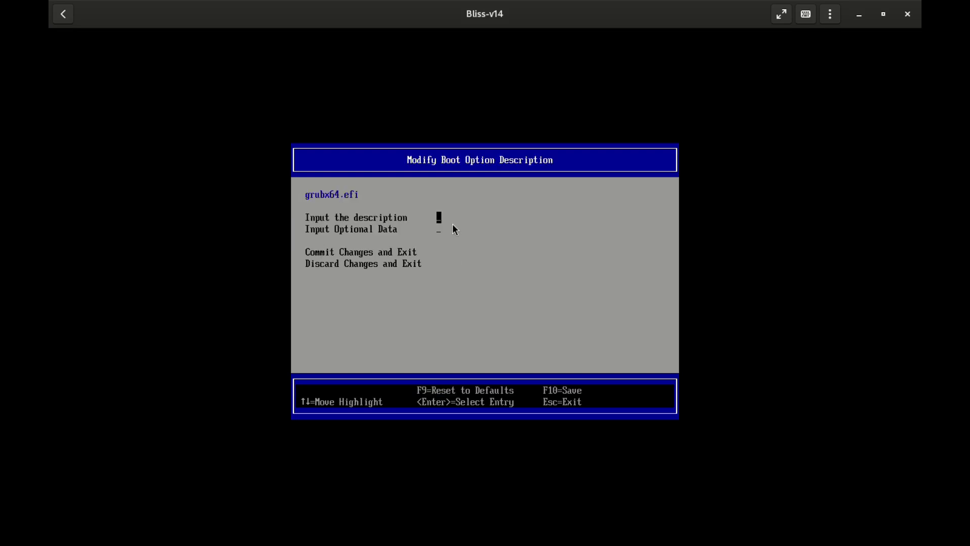
# Describe the boot entry as 'Bliss OS', then commit changes and exit
pyautogui.press('Return')
pyautogui.write('B')
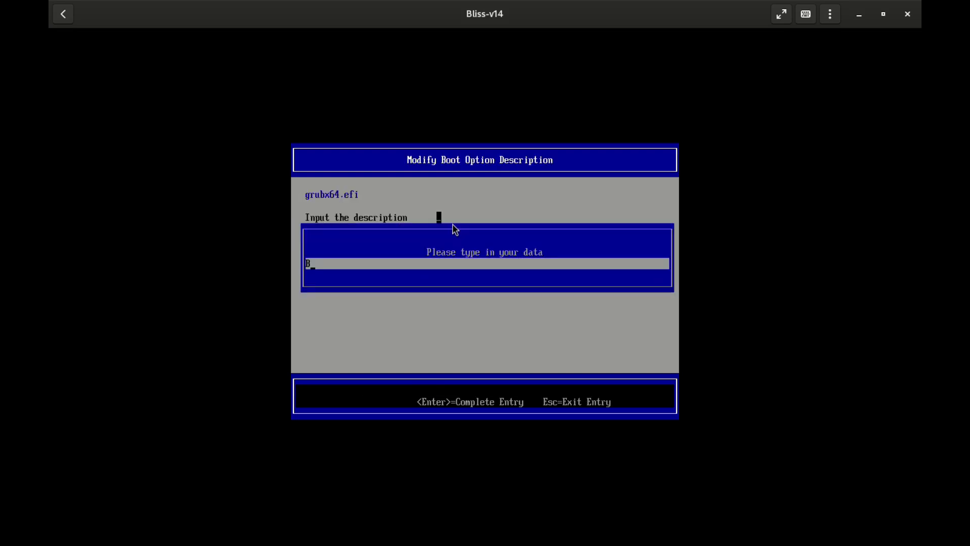
pyautogui.write('liss OS')
pyautogui.press('Return')
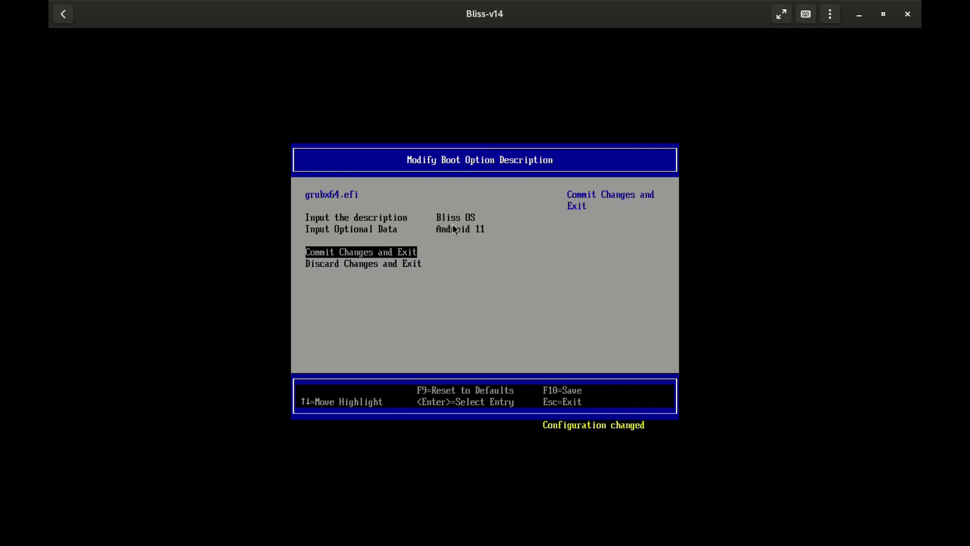
pyautogui.press('Return')
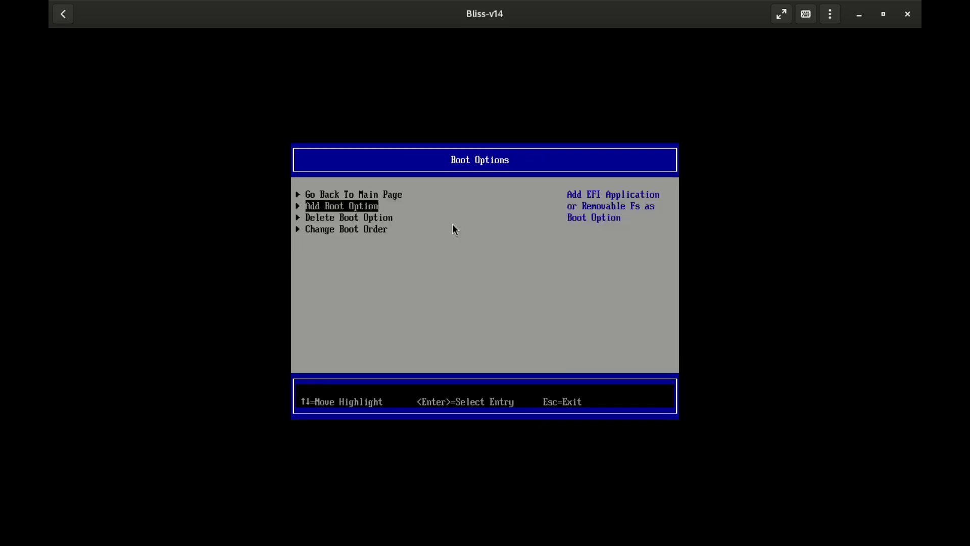
# Delete the EFI Internal Shell boot option and commit the change
pyautogui.press('Down')
pyautogui.press('Return')
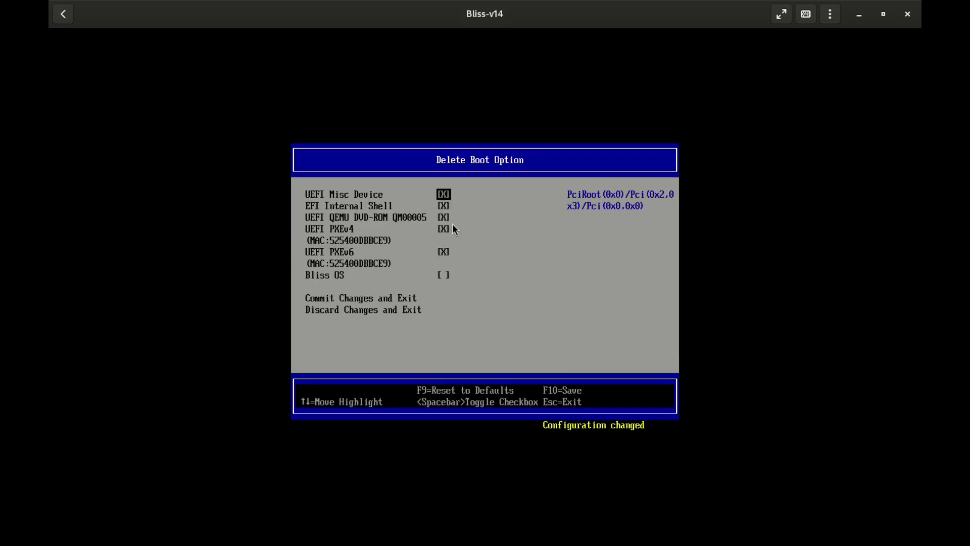
pyautogui.press('Down')
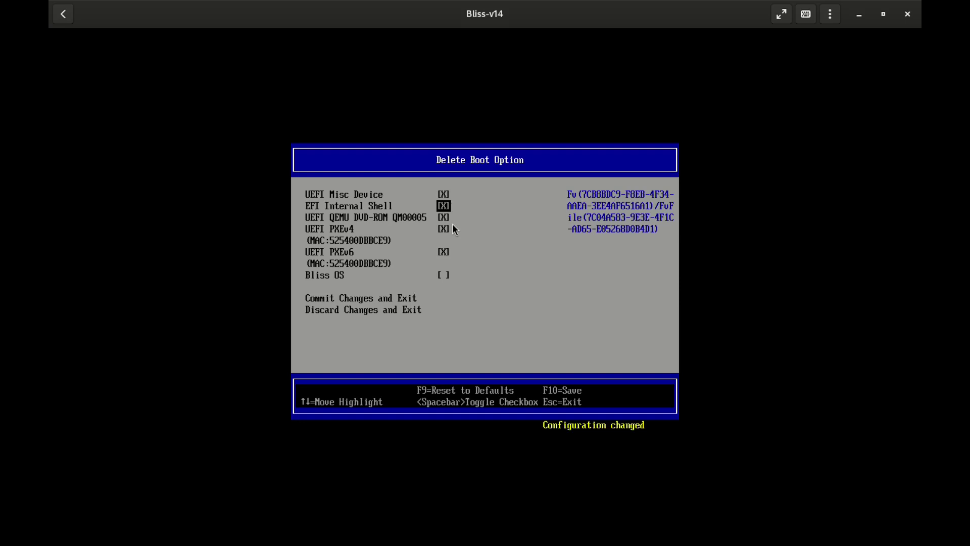
pyautogui.press('Down')
pyautogui.press('Down')
pyautogui.press('Down')
pyautogui.press('Down')
pyautogui.press('Down')
pyautogui.press('Return')
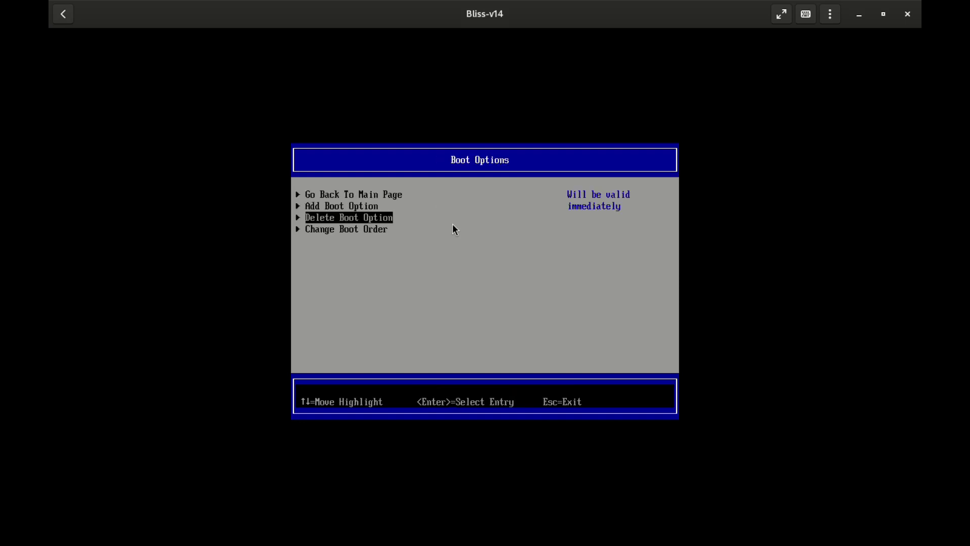
# Check the boot order shows only Bliss OS, then go back to Boot Maintenance Manager
pyautogui.press('Down')
pyautogui.press('Return')
pyautogui.press('Return')
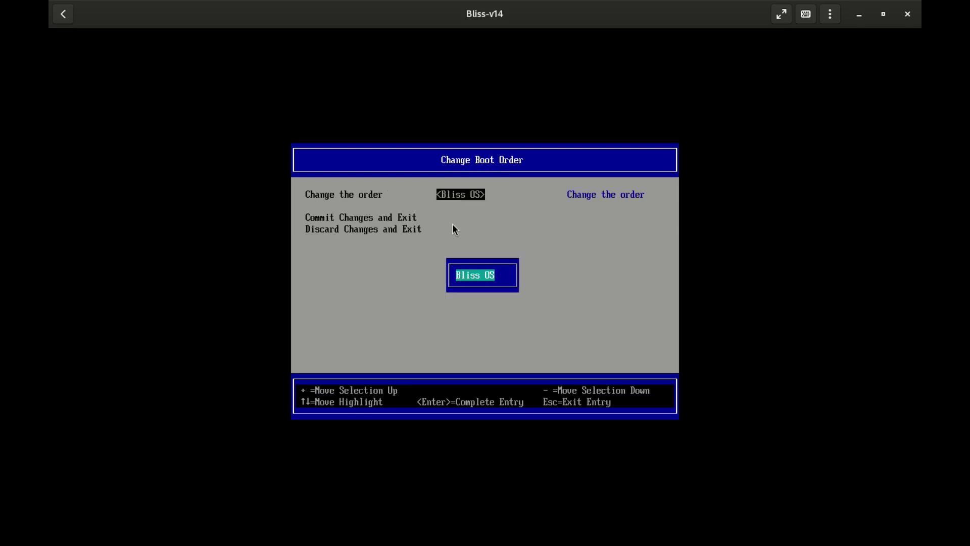
pyautogui.press('Return')
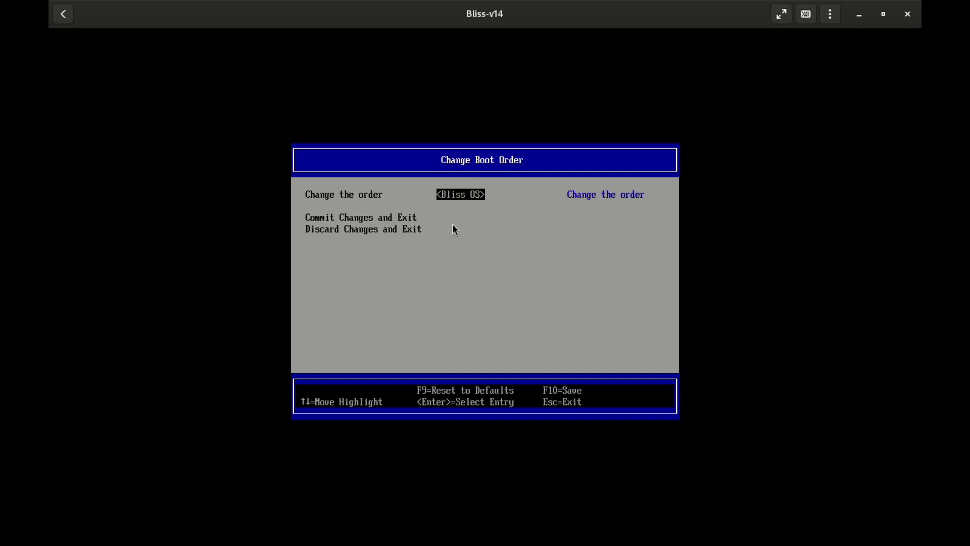
pyautogui.press('Escape')
pyautogui.press('Down')
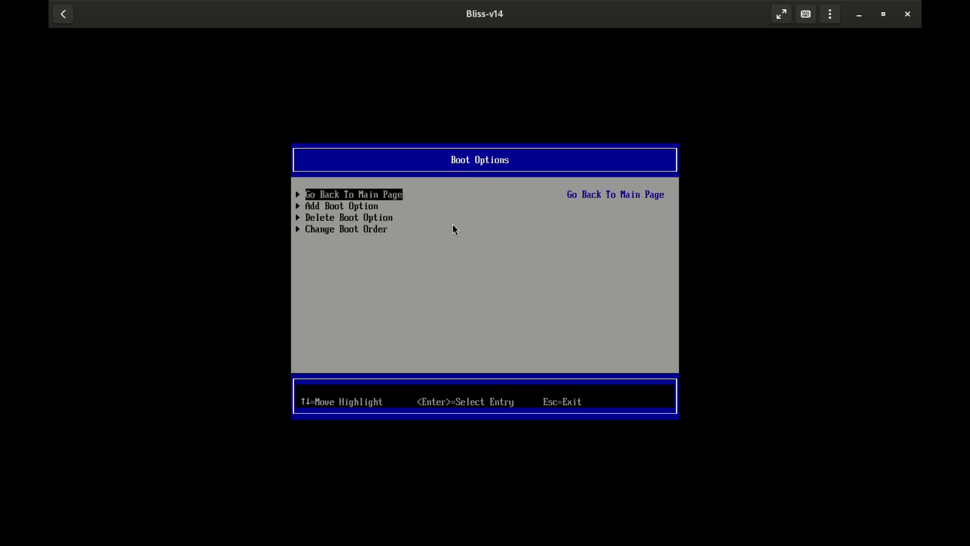
pyautogui.press('Return')
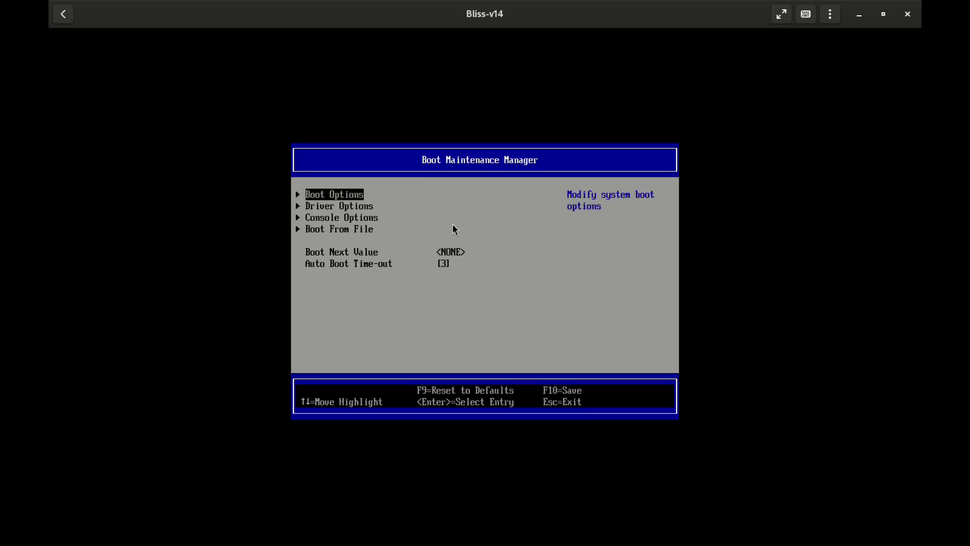
# Restart Bliss-v14 from the Boxes overview and boot the first BlissOS 14.10.3 GRUB entry
pyautogui.click(63, 14)
pyautogui.rightClick(259, 79)
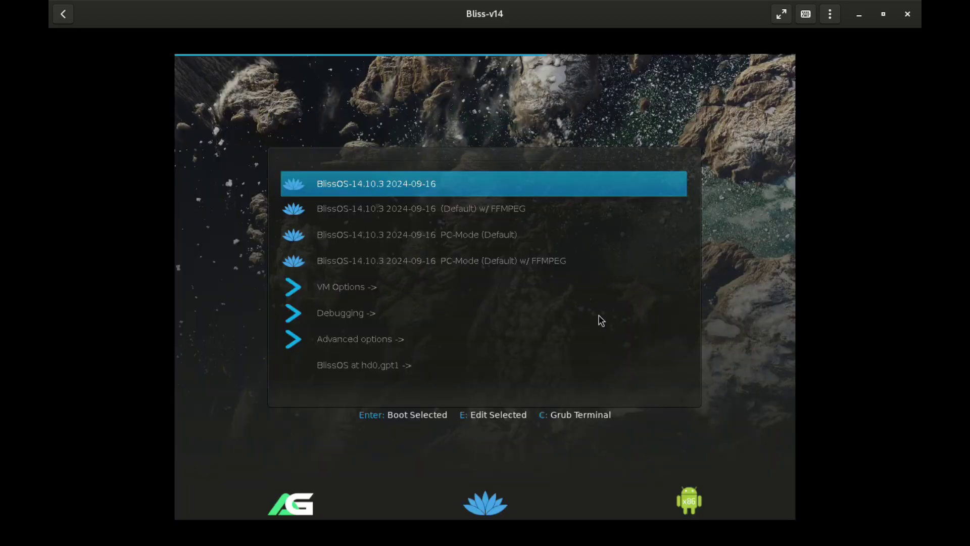
pyautogui.press('Return')
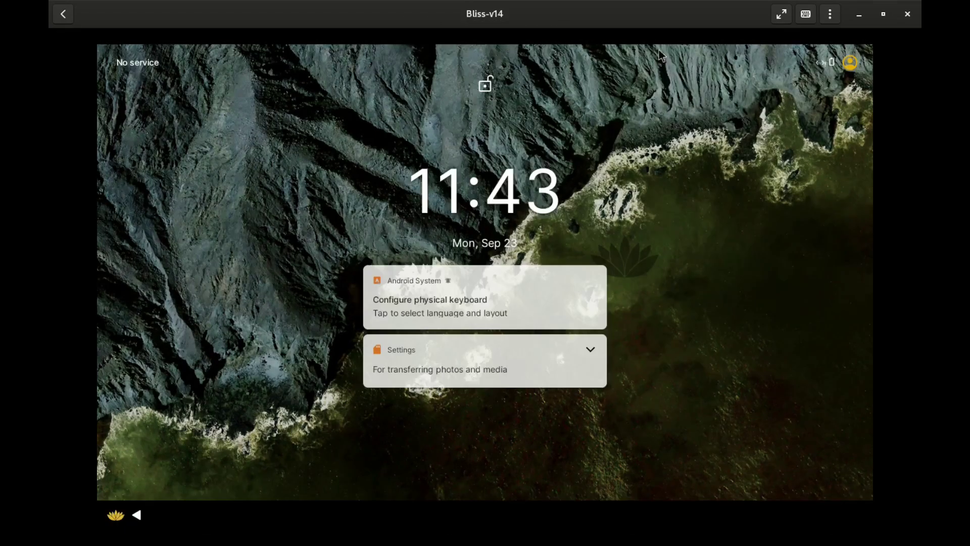
# Unlock the Android screen and choose Smart Dock as the home app just once
pyautogui.moveTo(590, 404); pyautogui.dragTo(590, 272)
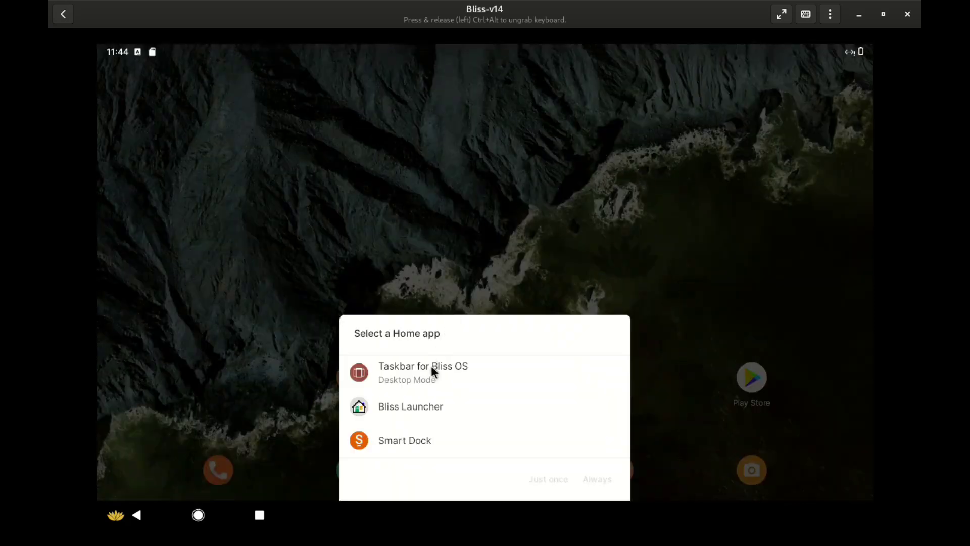
pyautogui.click(485, 440)
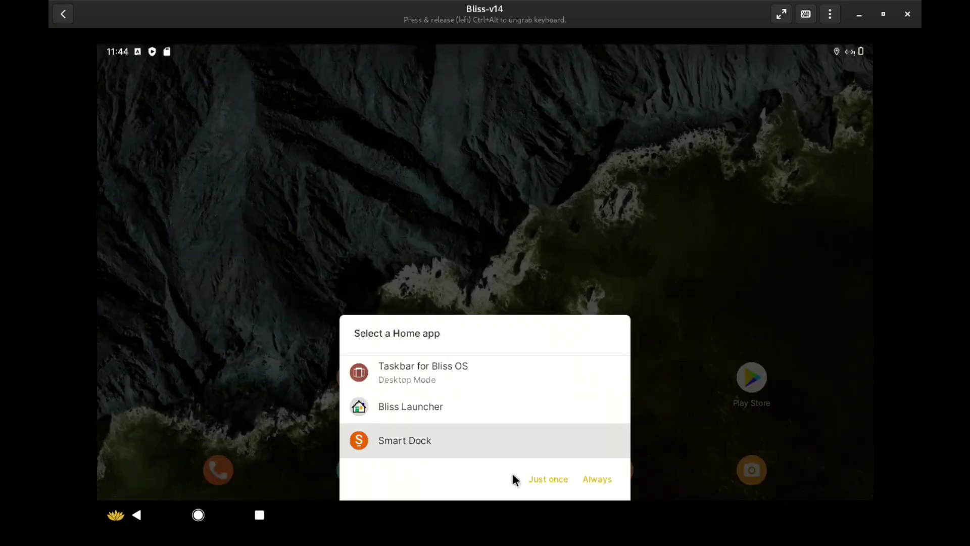
pyautogui.click(542, 480)
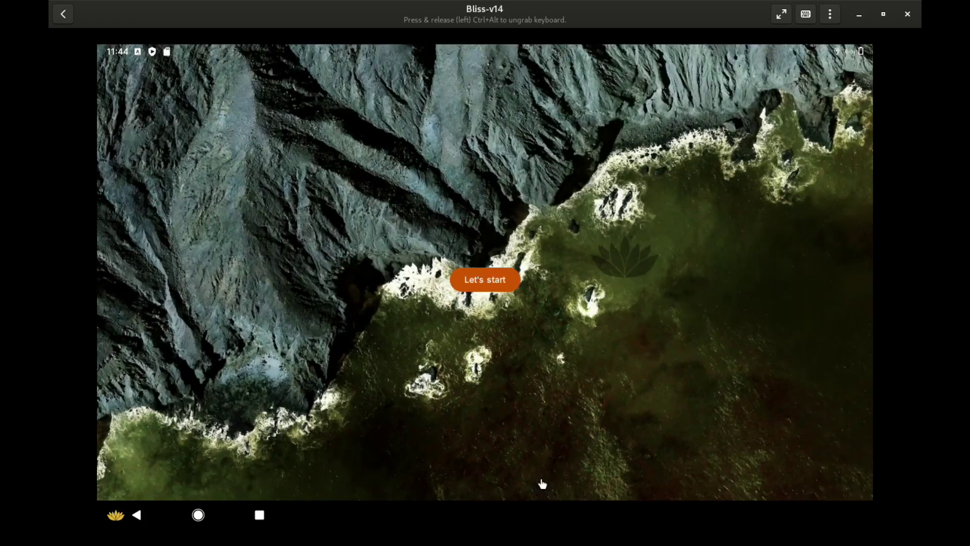
# Start Smart Dock, then view the About Bliss window and close it
pyautogui.click(115, 483)
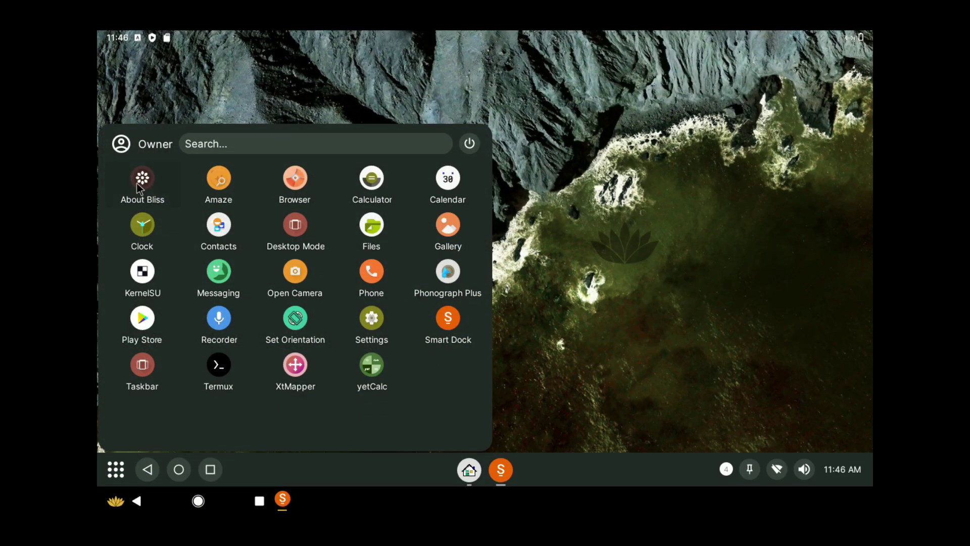
pyautogui.click(142, 180)
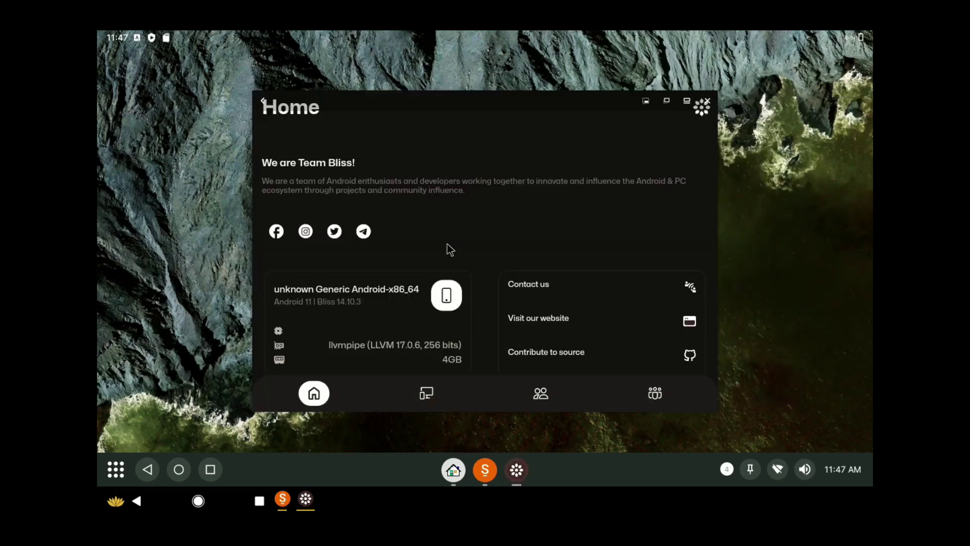
pyautogui.scroll(-1, 447, 242)
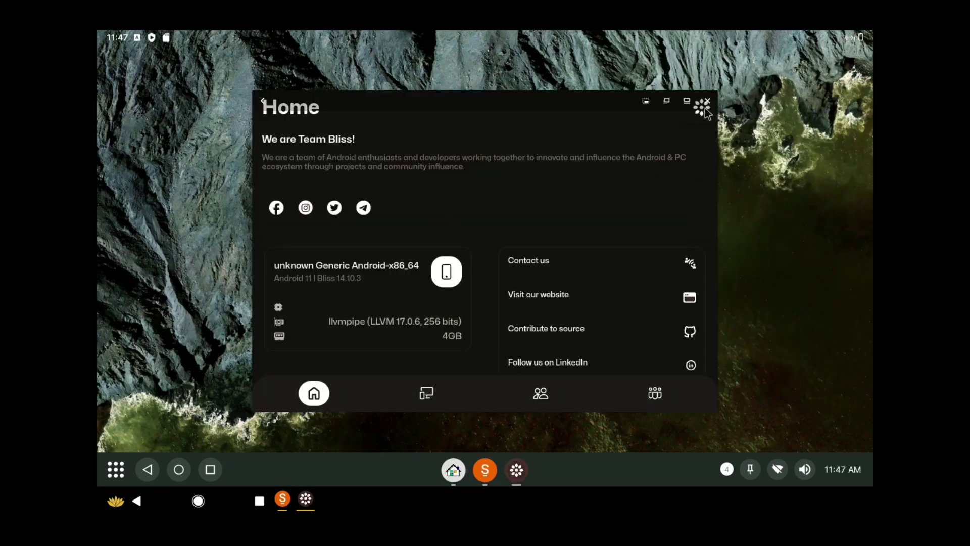
pyautogui.click(708, 103)
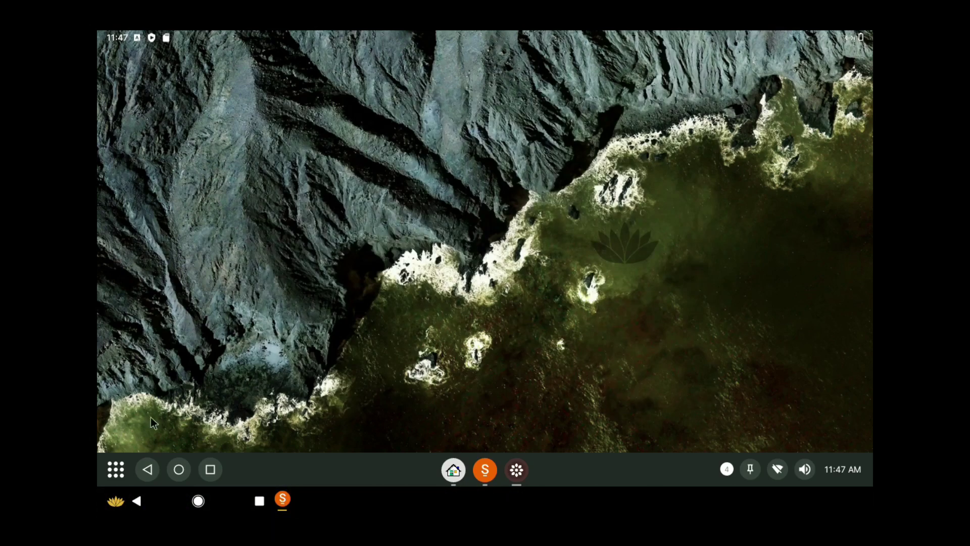
pyautogui.click(115, 468)
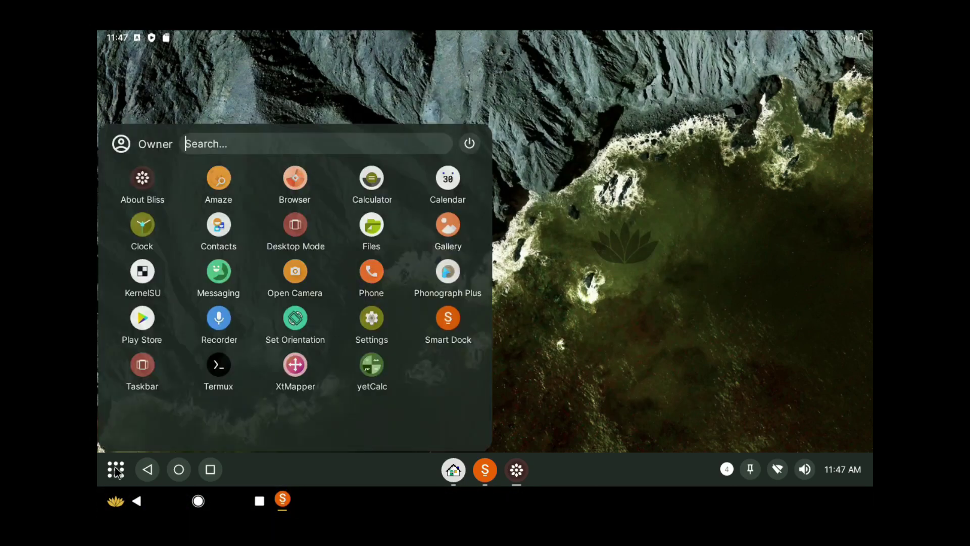
pyautogui.click(372, 318)
pyautogui.scroll(-10, 418, 366)
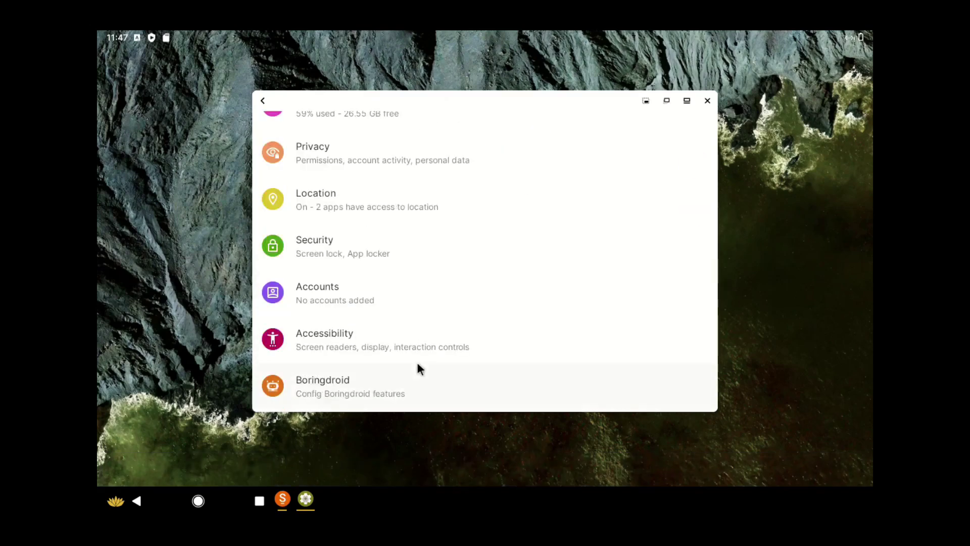
pyautogui.scroll(-3, 336, 293)
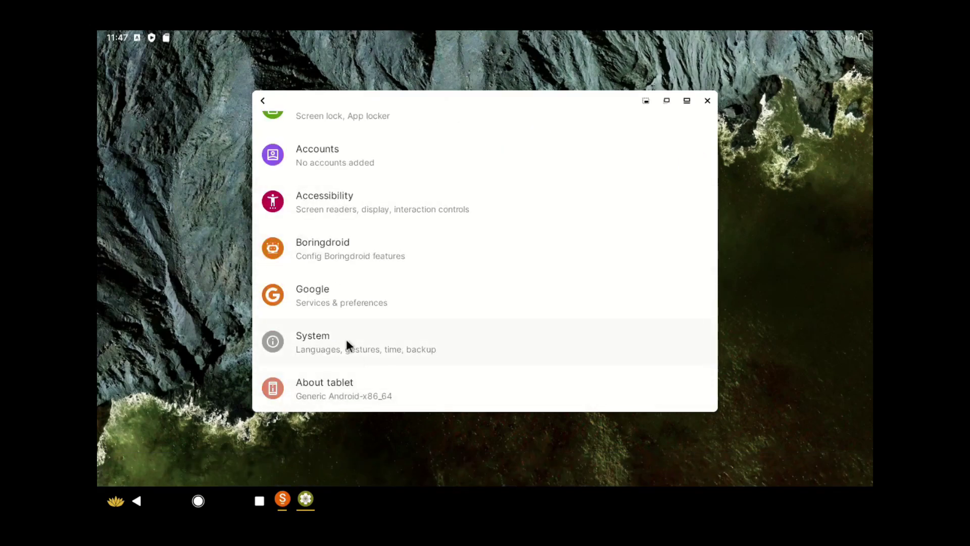
pyautogui.click(326, 386)
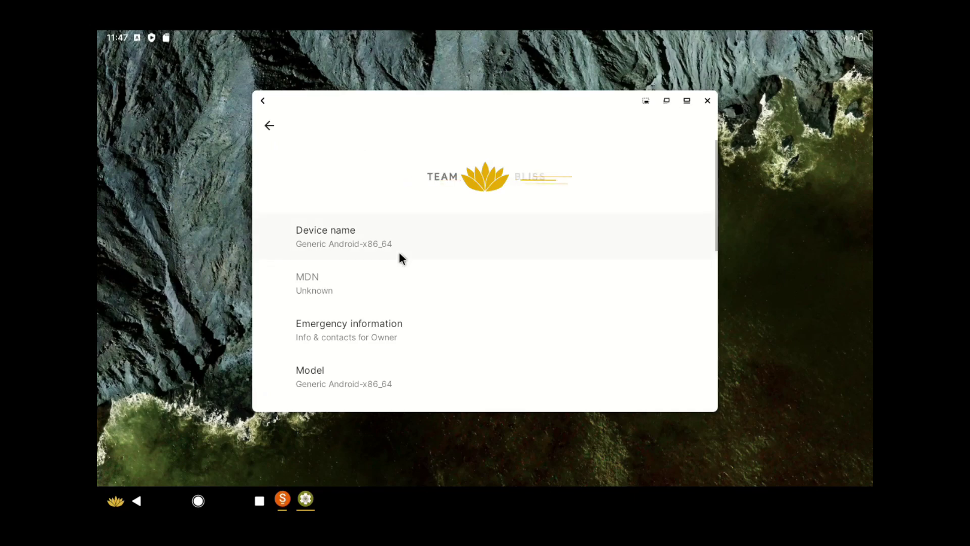
pyautogui.scroll(-5, 339, 182)
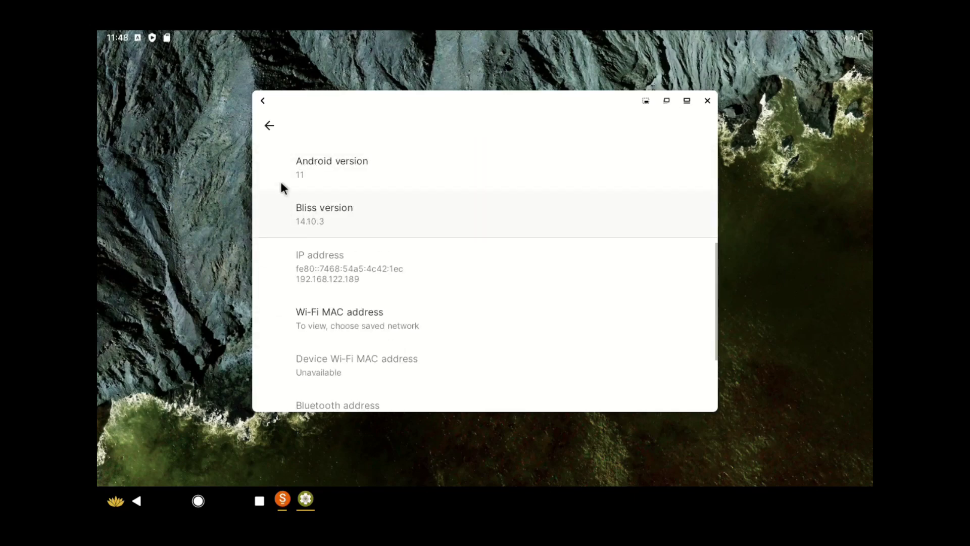
pyautogui.click(270, 127)
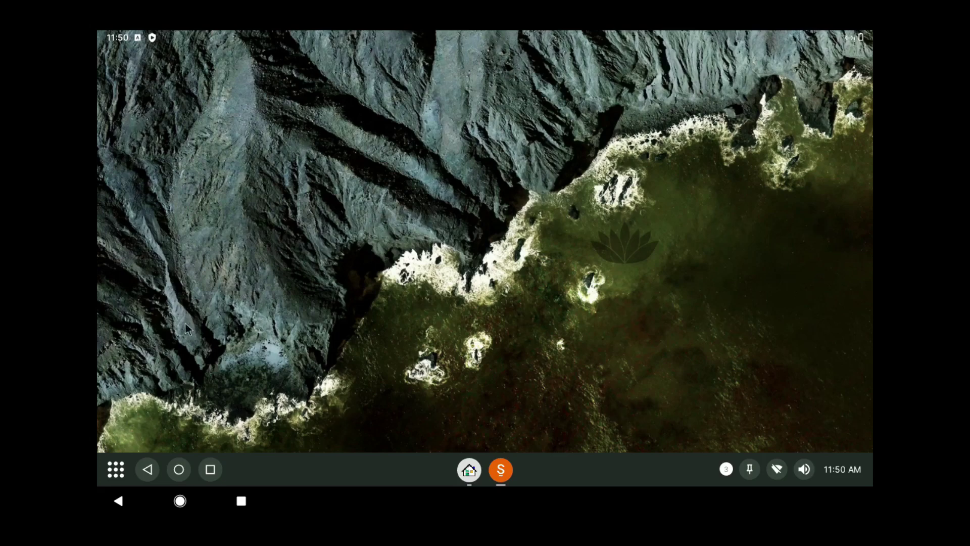
pyautogui.click(119, 472)
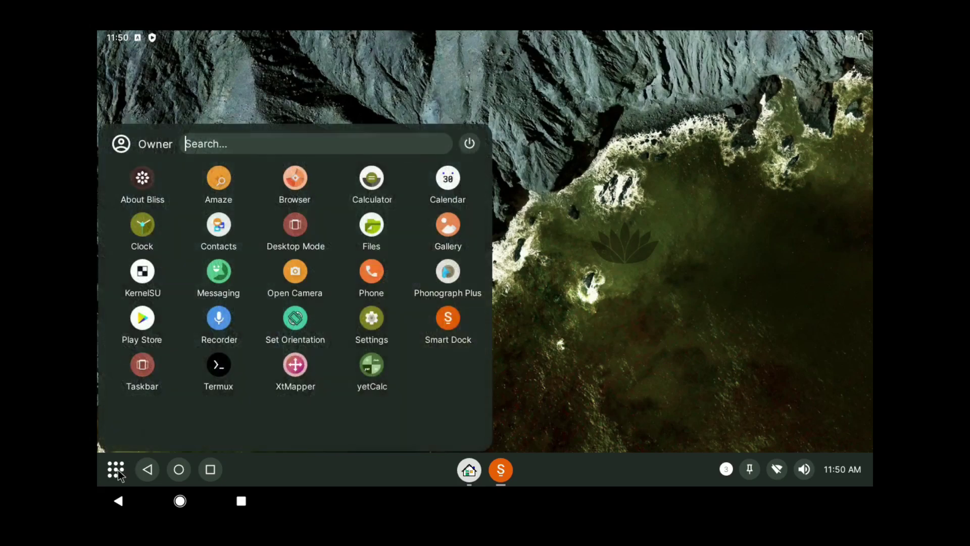
pyautogui.click(142, 326)
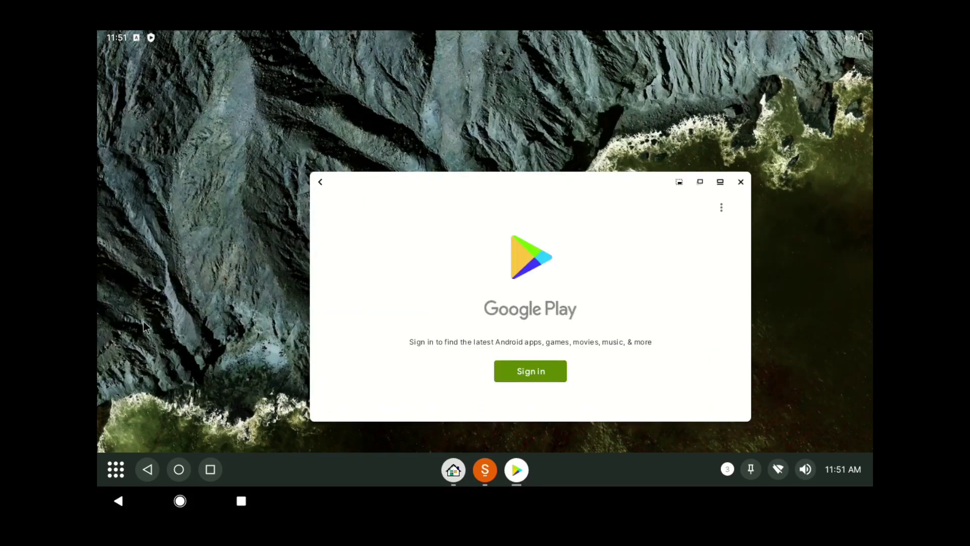
pyautogui.click(722, 207)
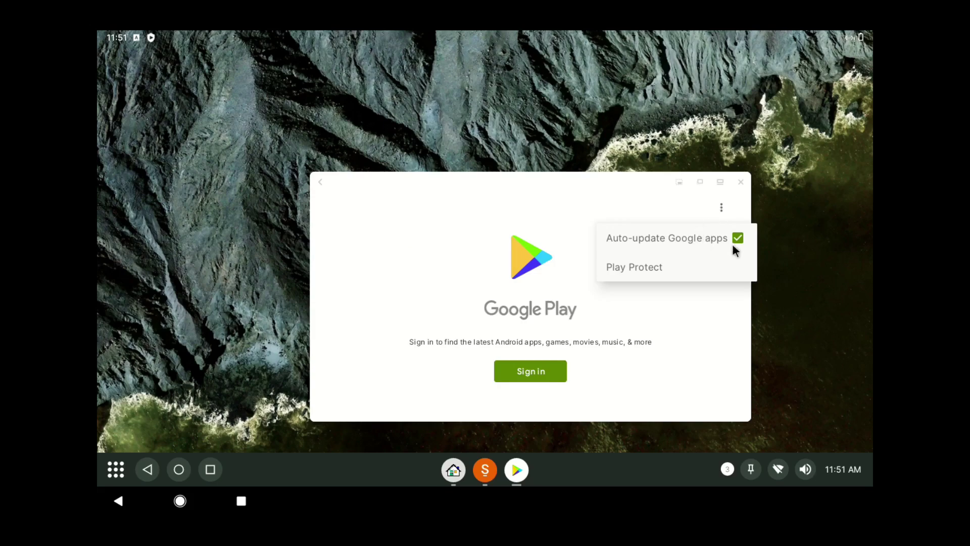
pyautogui.click(737, 242)
pyautogui.click(728, 469)
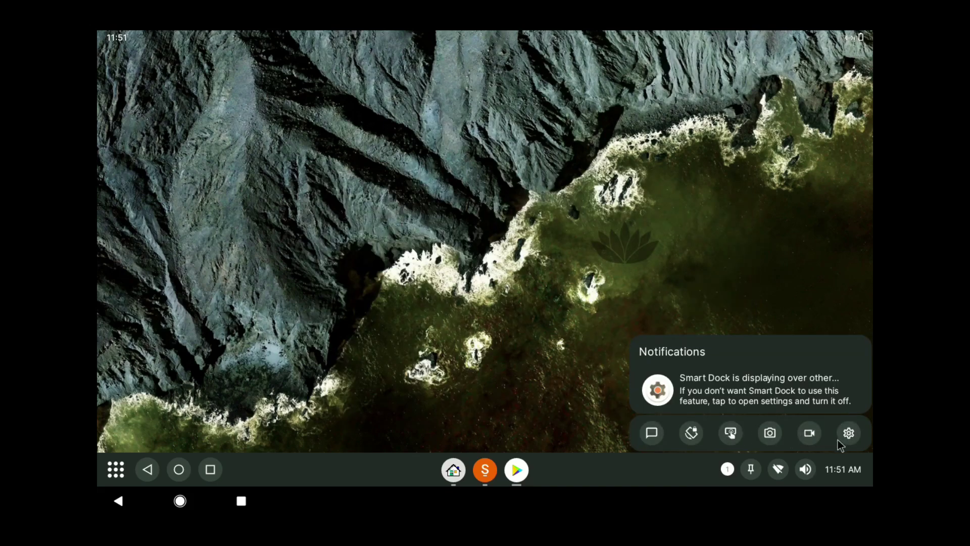
pyautogui.click(472, 250)
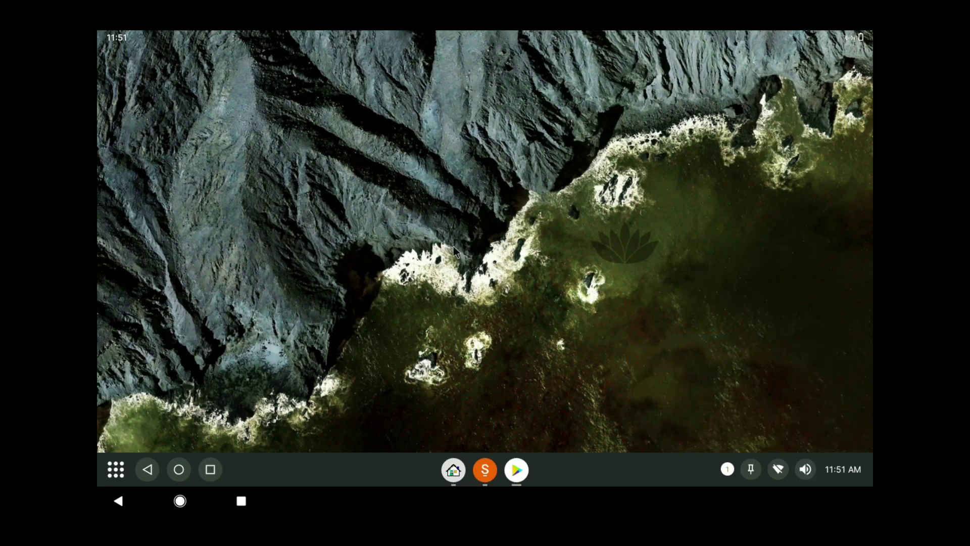
pyautogui.click(114, 471)
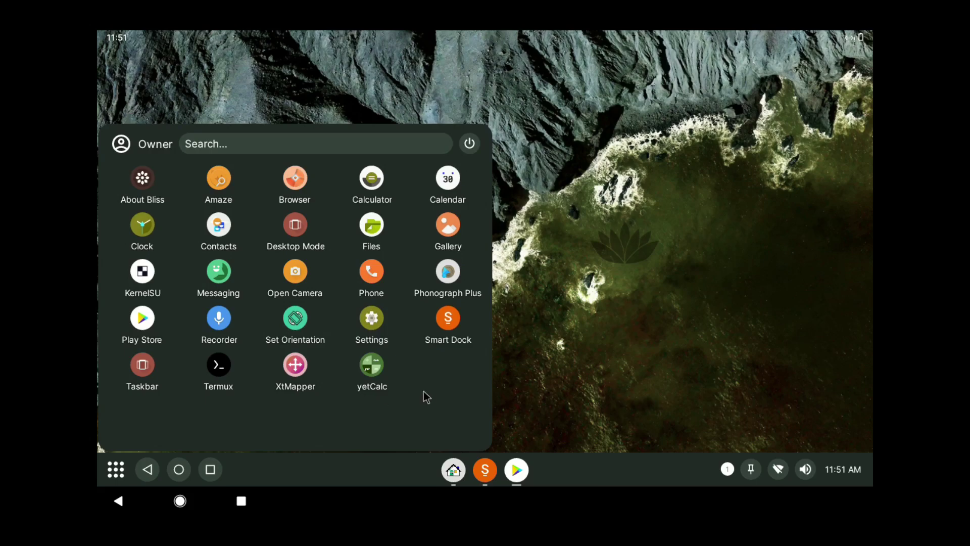